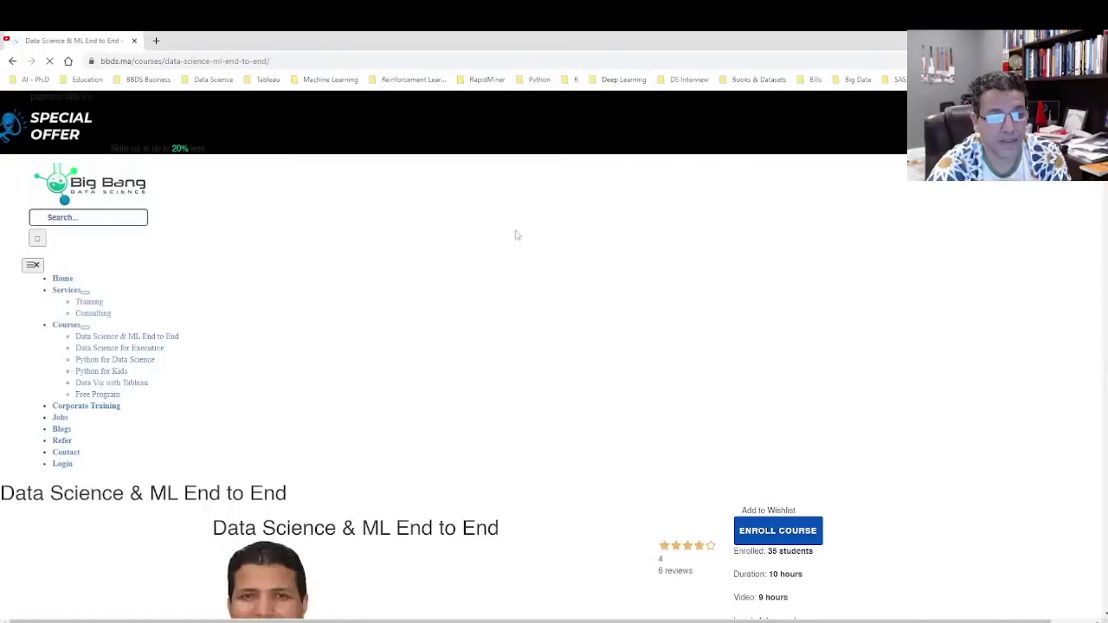
- Review the Data Science & ML End to End course page, including its learning topics, program workflow and module list
{"action": "scroll", "coordinate": [384, 307], "scroll_direction": "down", "scroll_amount": 5}
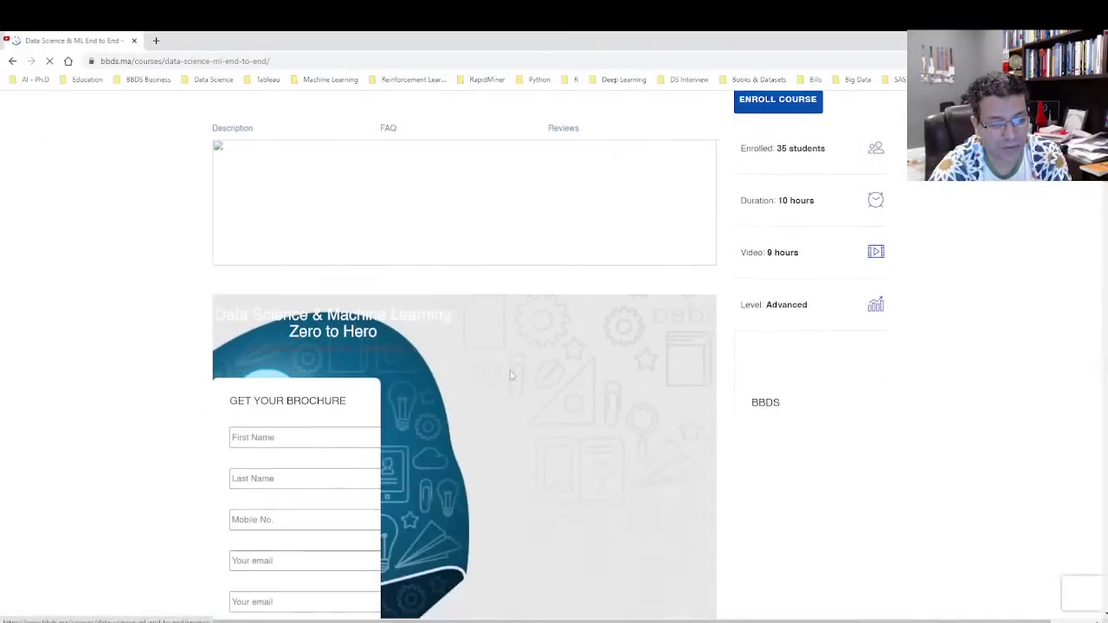
{"action": "scroll", "coordinate": [139, 155], "scroll_direction": "down", "scroll_amount": 1}
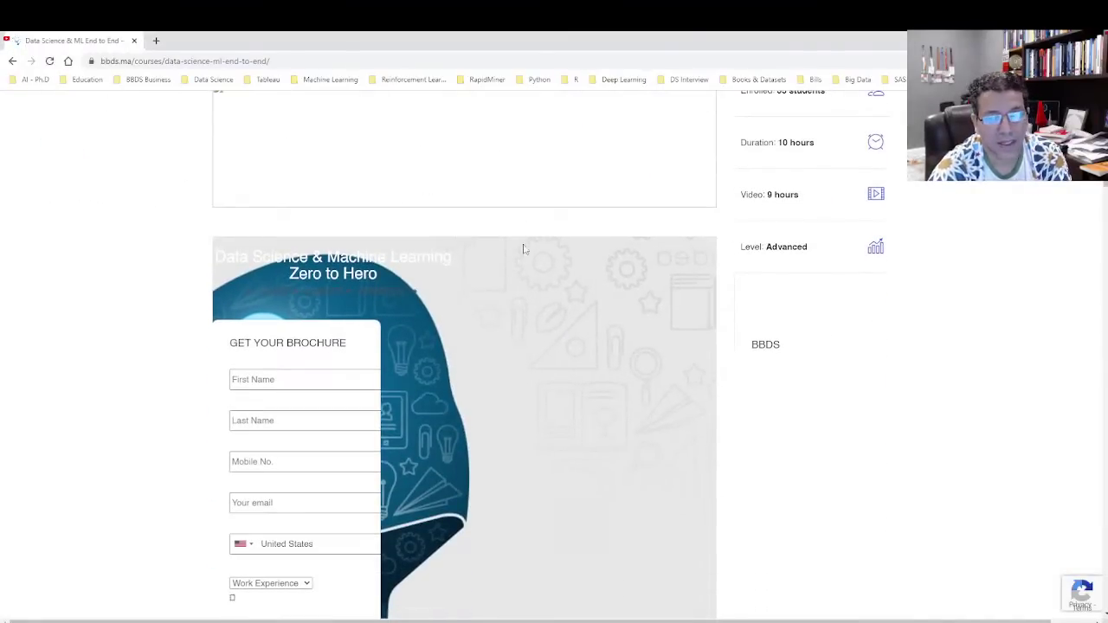
{"action": "left_click", "coordinate": [49, 61]}
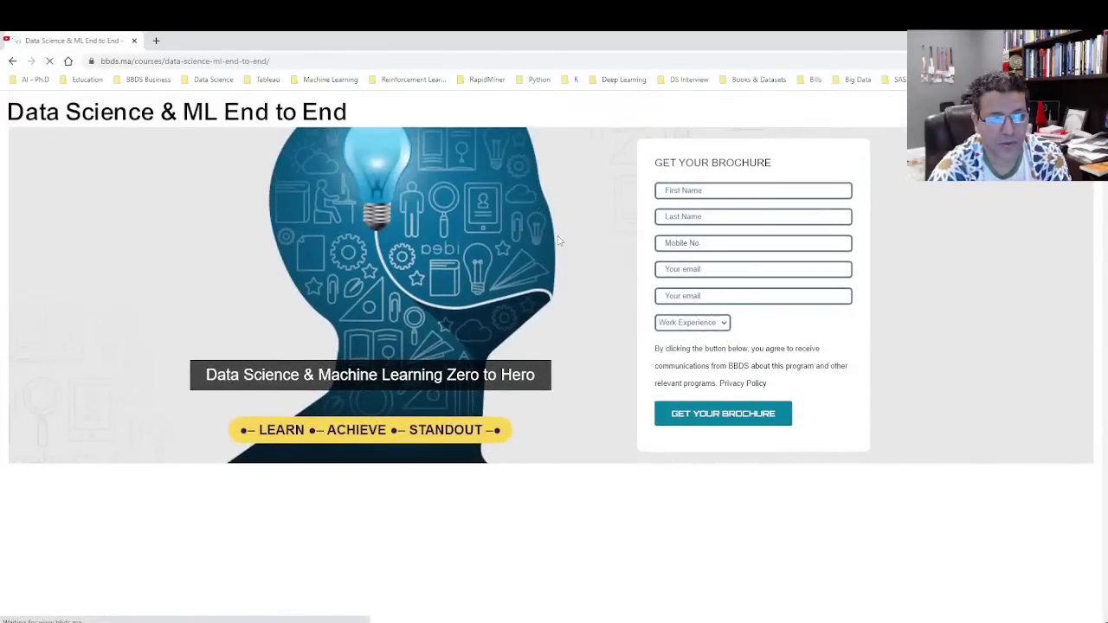
{"action": "scroll", "coordinate": [558, 241], "scroll_direction": "down", "scroll_amount": 10}
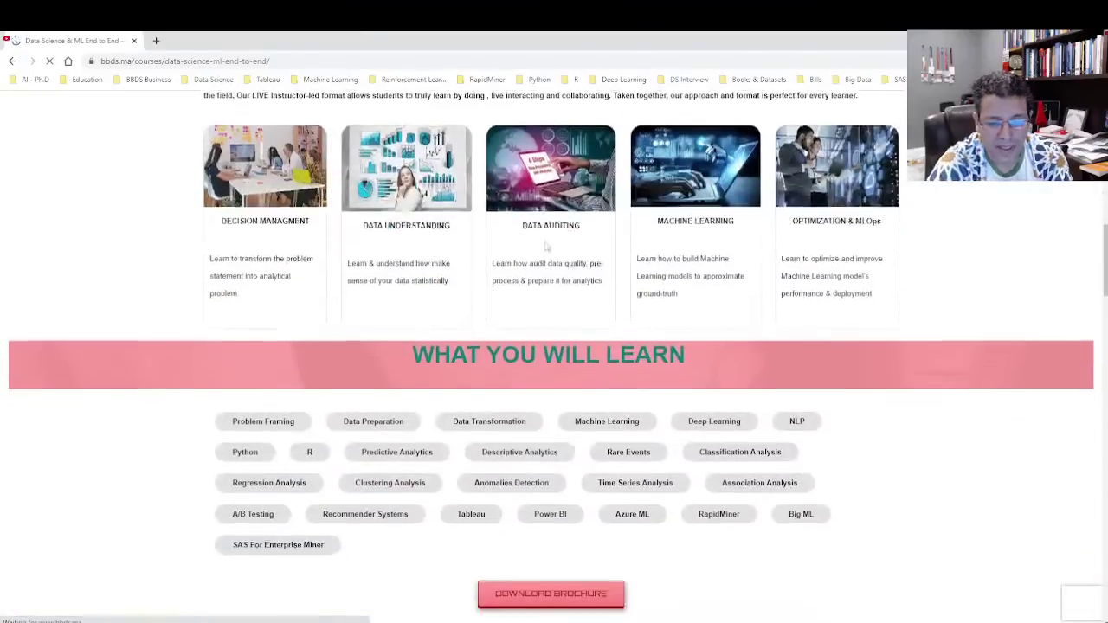
{"action": "scroll", "coordinate": [545, 247], "scroll_direction": "down", "scroll_amount": 7}
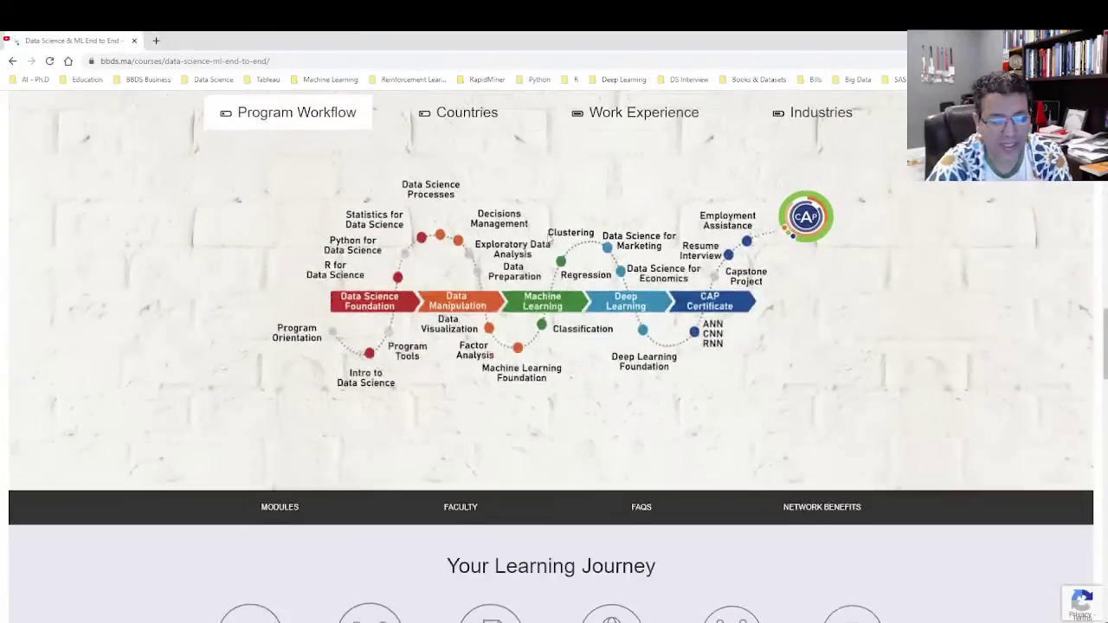
{"action": "scroll", "coordinate": [548, 245], "scroll_direction": "down", "scroll_amount": 7}
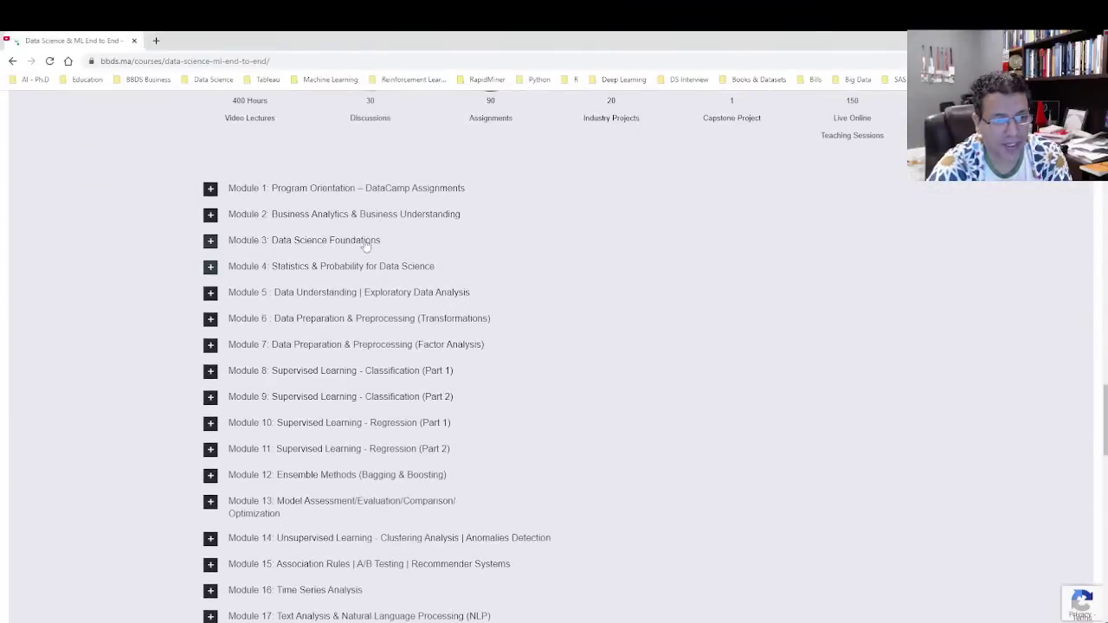
{"action": "scroll", "coordinate": [366, 265], "scroll_direction": "down", "scroll_amount": 2}
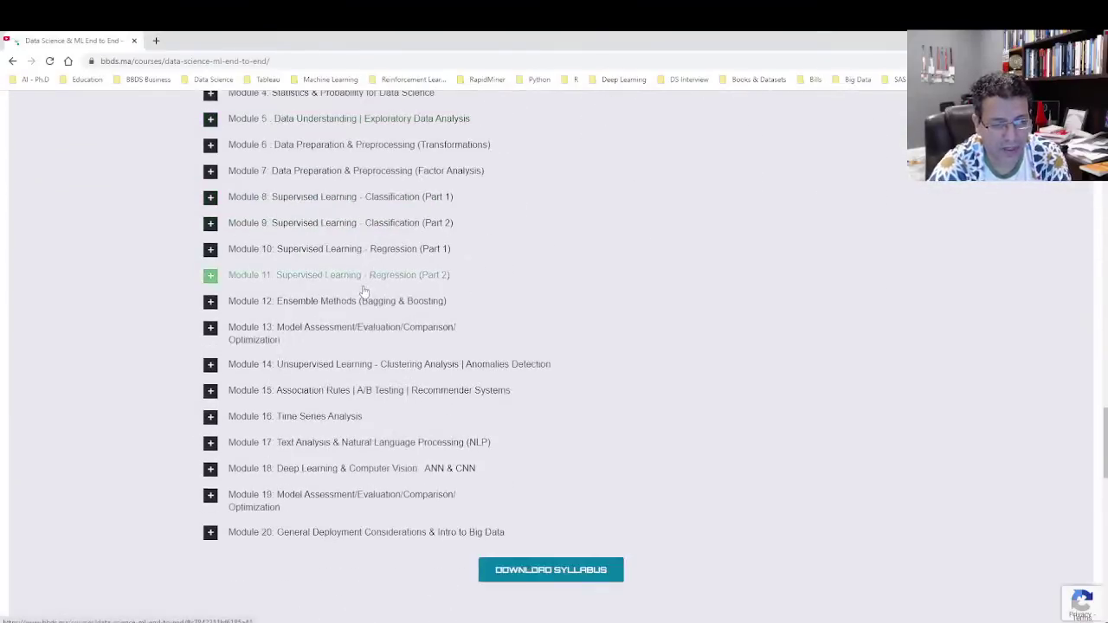
{"action": "scroll", "coordinate": [636, 267], "scroll_direction": "up", "scroll_amount": 12}
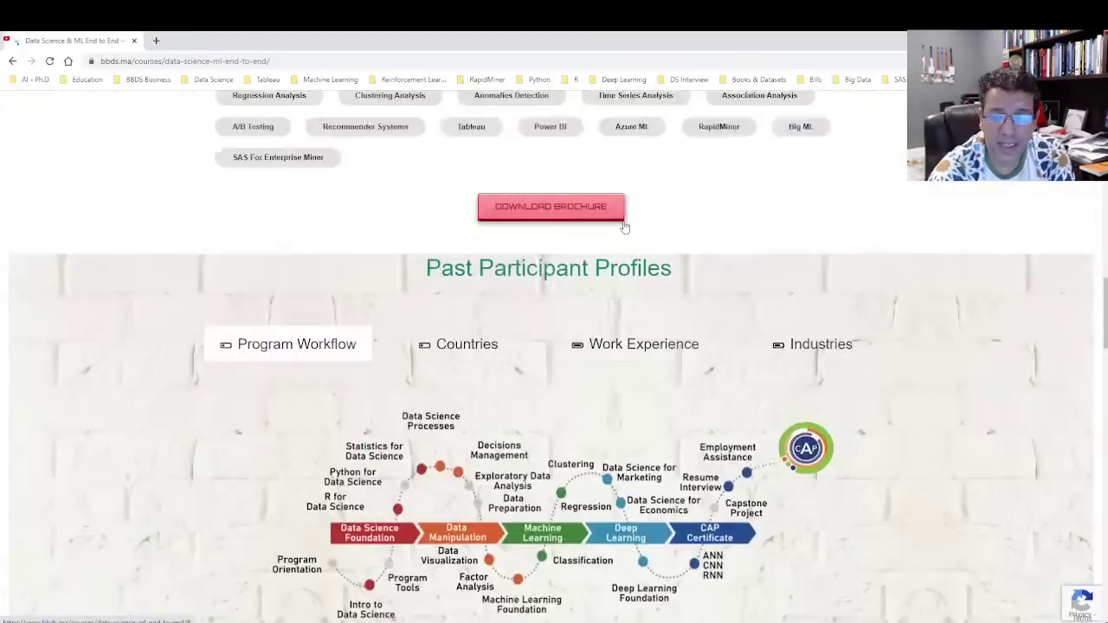
{"action": "scroll", "coordinate": [622, 225], "scroll_direction": "up", "scroll_amount": 15}
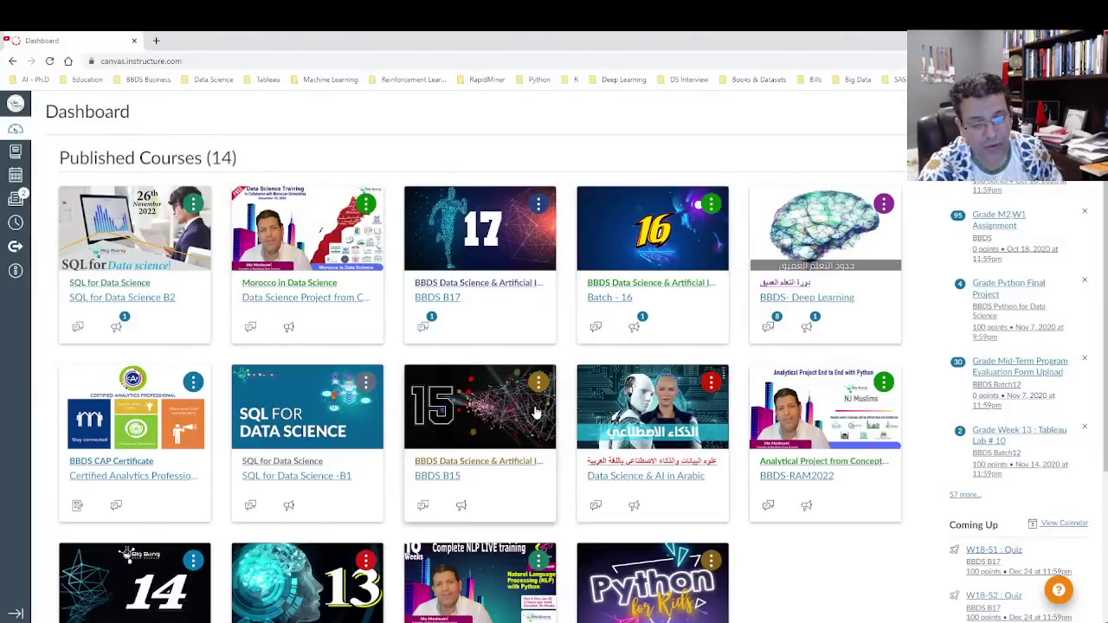
- Look over the published courses on the Canvas dashboard and open the Morocco in Data Science course
{"action": "scroll", "coordinate": [524, 391], "scroll_direction": "down", "scroll_amount": 1}
{"action": "scroll", "coordinate": [522, 375], "scroll_direction": "down", "scroll_amount": 1}
{"action": "scroll", "coordinate": [522, 376], "scroll_direction": "up", "scroll_amount": 2}
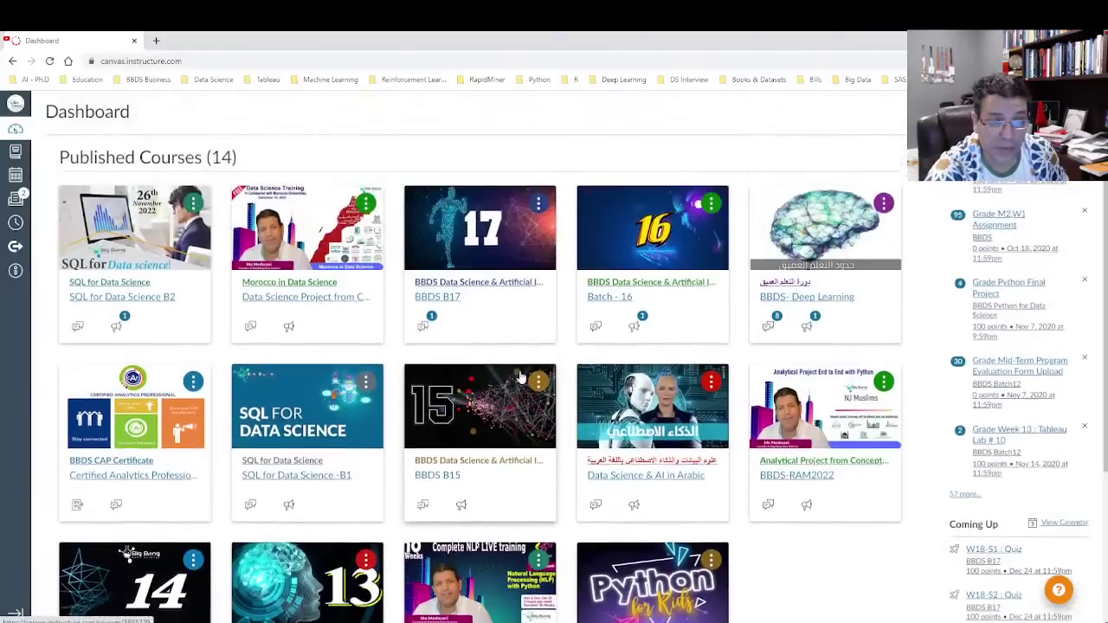
{"action": "scroll", "coordinate": [606, 398], "scroll_direction": "down", "scroll_amount": 3}
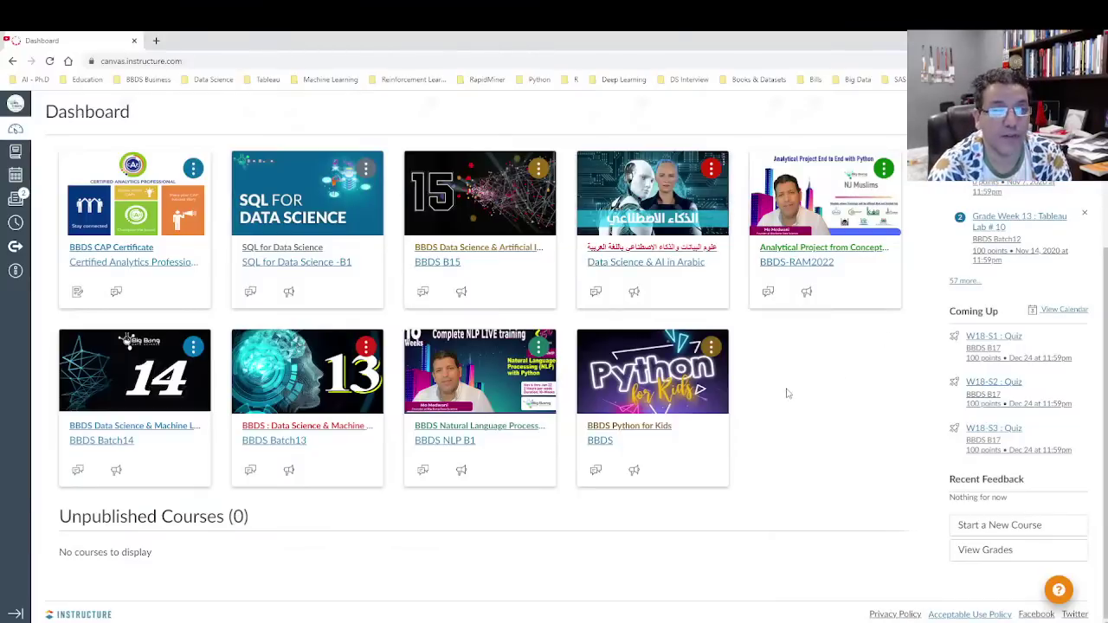
{"action": "scroll", "coordinate": [784, 388], "scroll_direction": "up", "scroll_amount": 3}
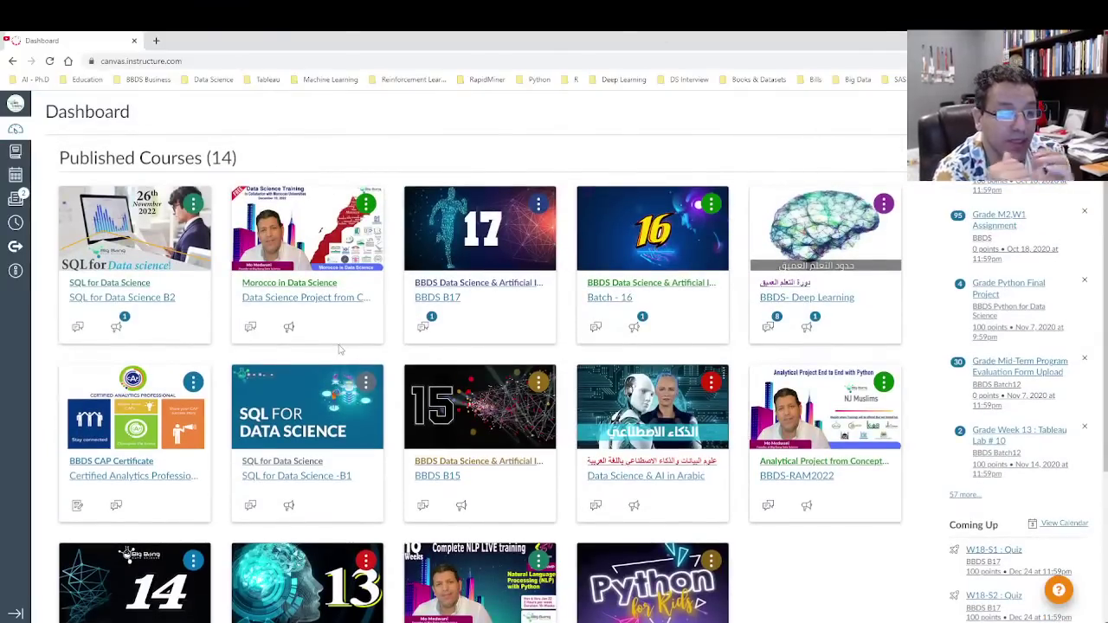
{"action": "left_click", "coordinate": [305, 286]}
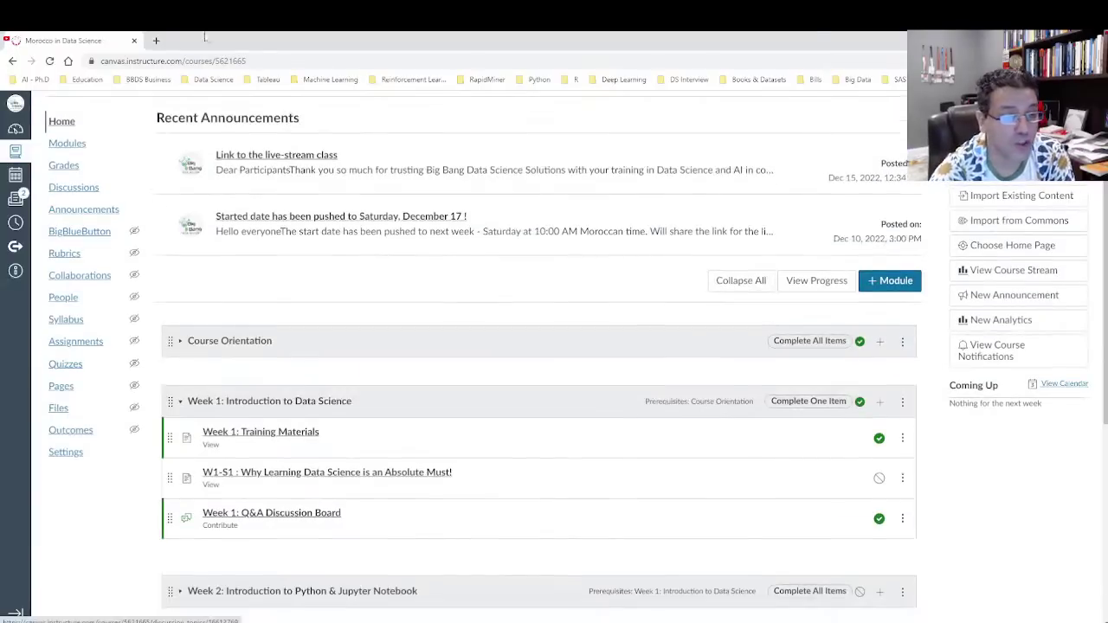
- Review the course's weekly modules and switch the course to Student View
{"action": "scroll", "coordinate": [161, 290], "scroll_direction": "down", "scroll_amount": 3}
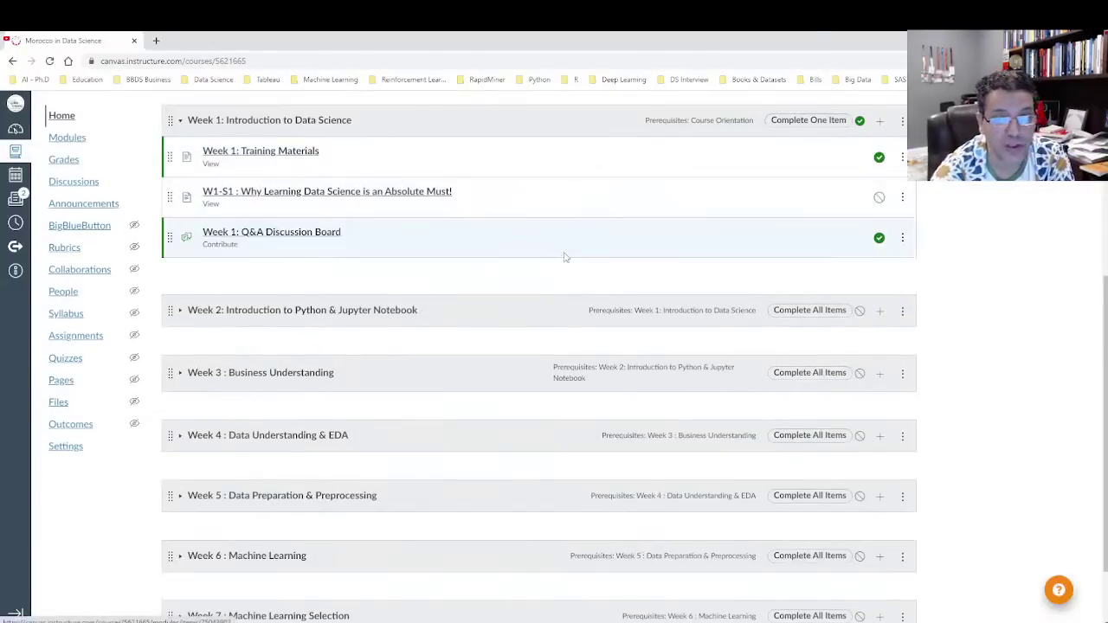
{"action": "scroll", "coordinate": [564, 254], "scroll_direction": "up", "scroll_amount": 4}
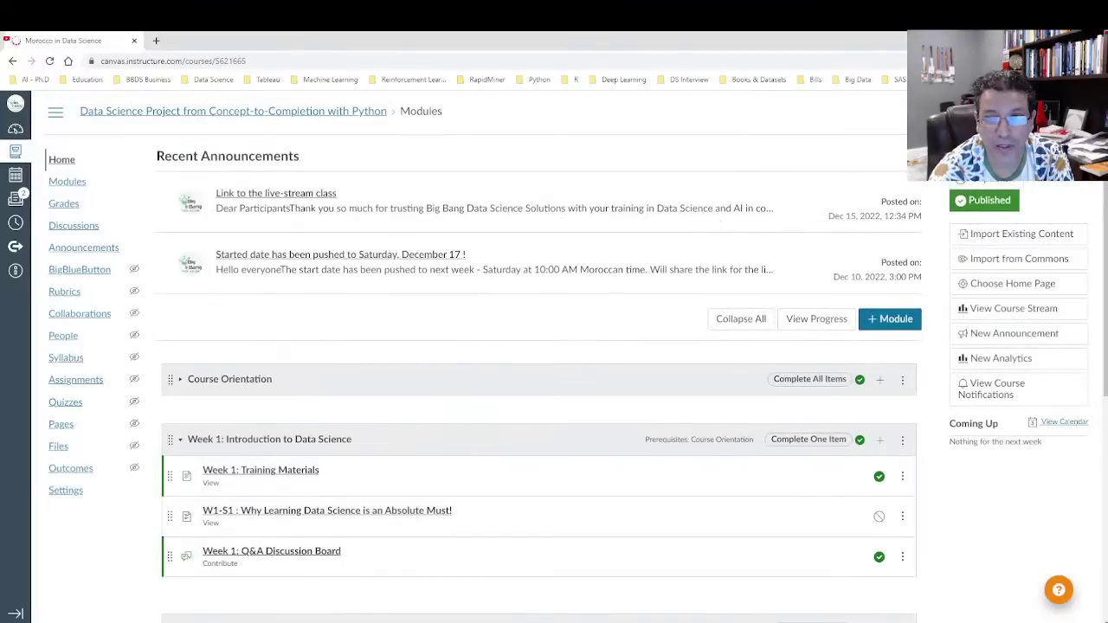
{"action": "left_click", "coordinate": [459, 219]}
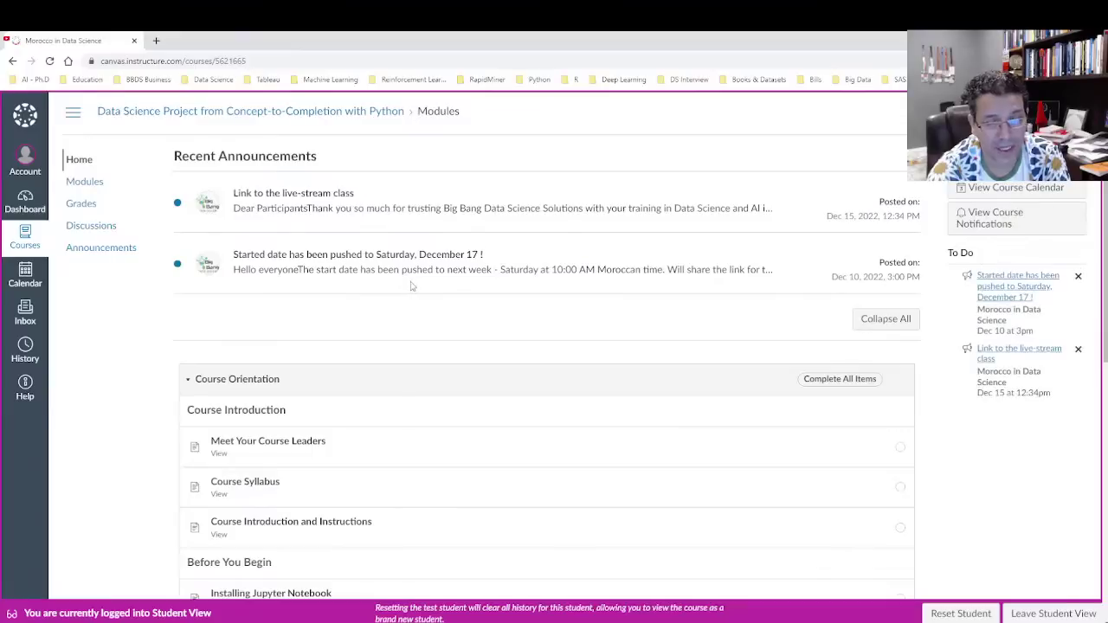
- Open the Meet Your Course Leaders page under Course Orientation and advance to the Course Syllabus page
{"action": "scroll", "coordinate": [307, 282], "scroll_direction": "down", "scroll_amount": 3}
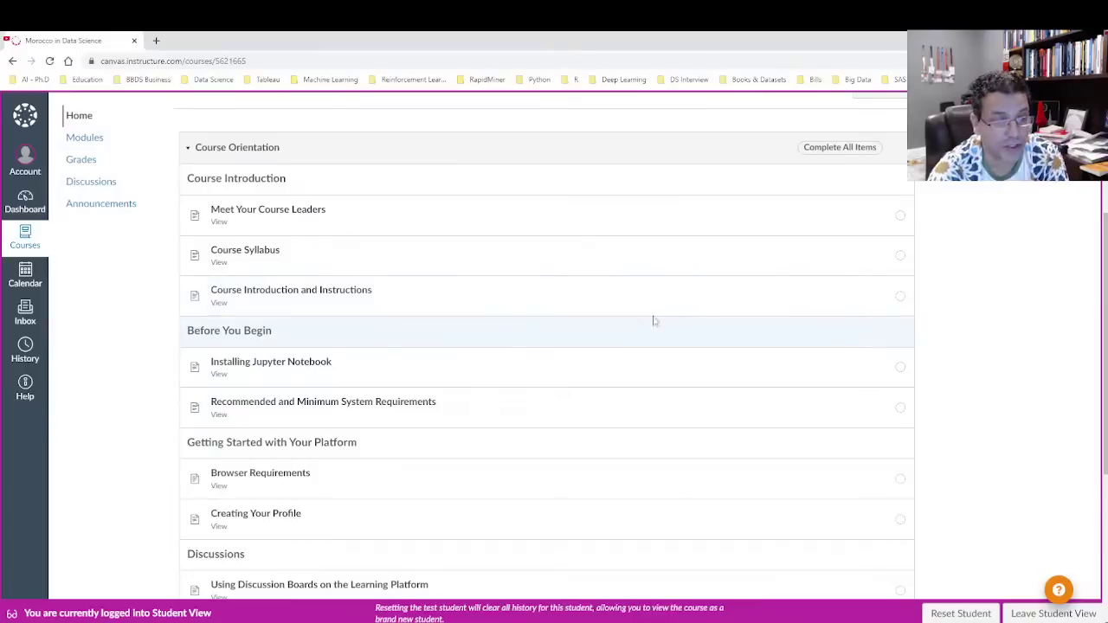
{"action": "left_click", "coordinate": [266, 217]}
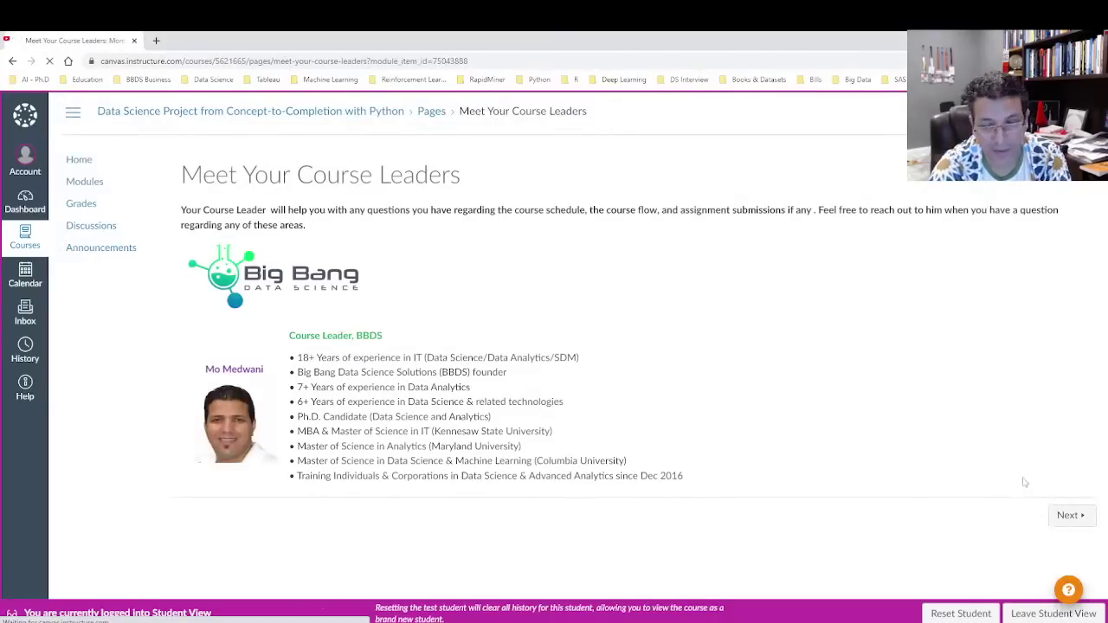
{"action": "left_click", "coordinate": [1070, 515]}
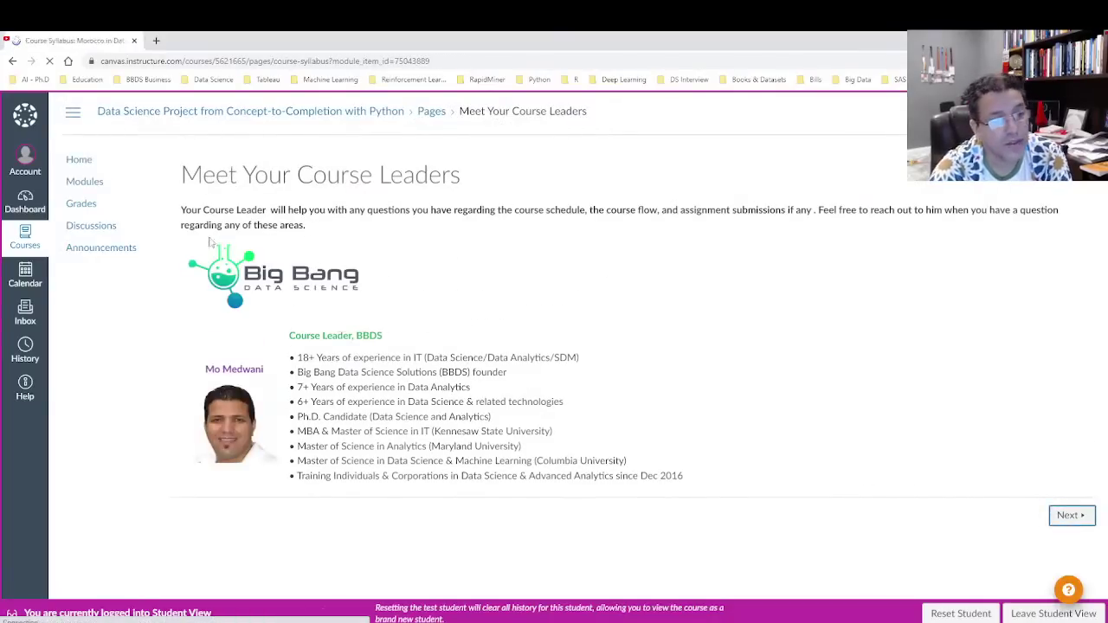
- Return to the course's module list and capture a rectangular snip of it with the Snipping Tool
{"action": "left_click", "coordinate": [90, 186]}
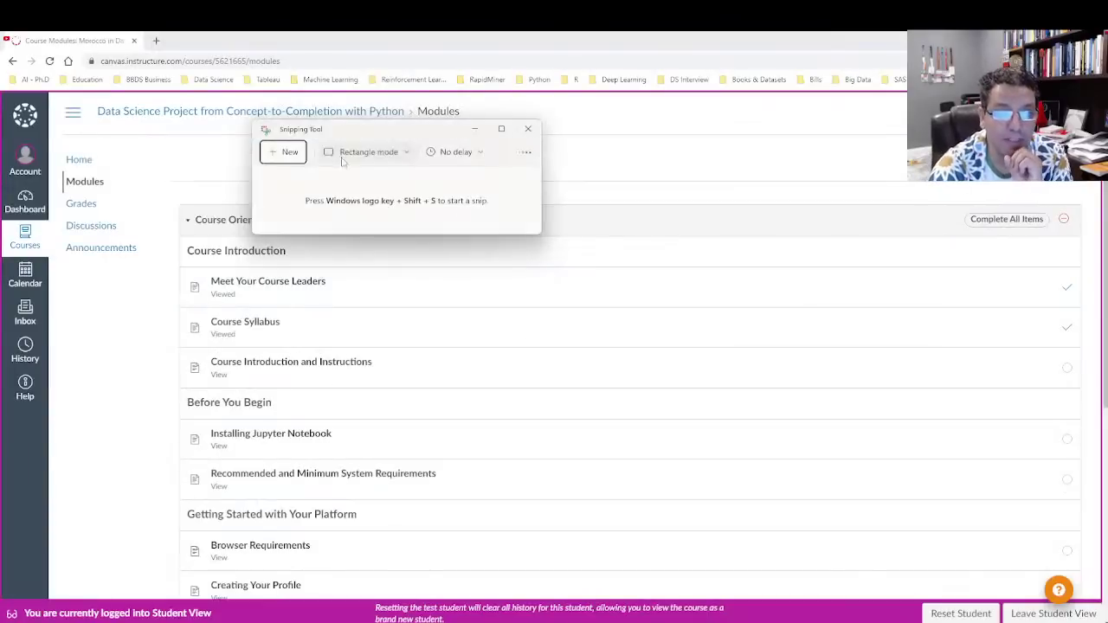
{"action": "left_click", "coordinate": [291, 152]}
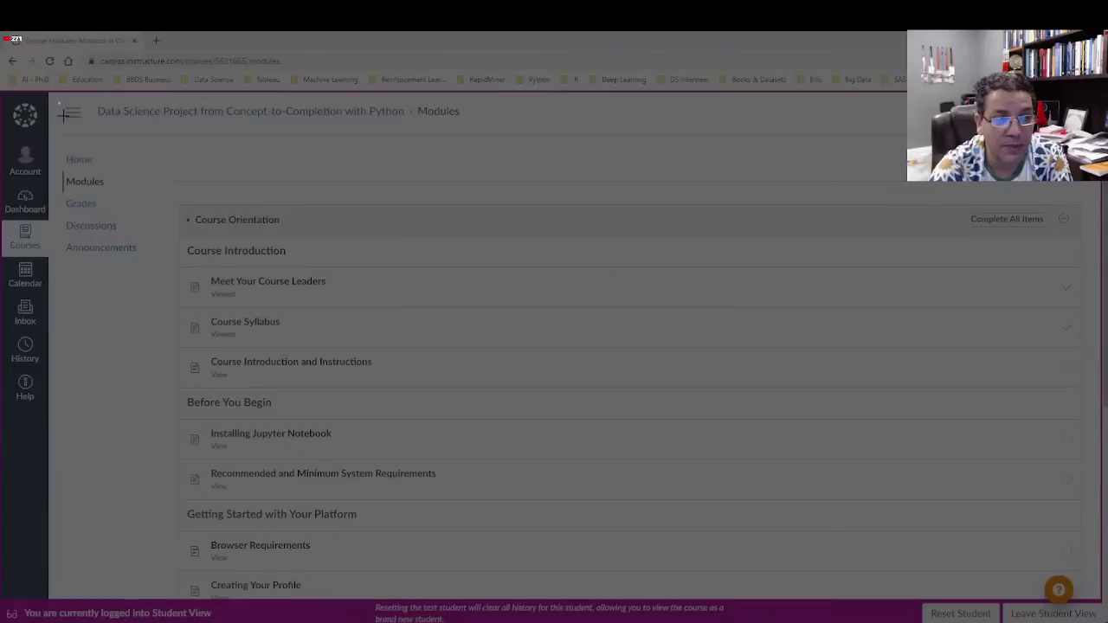
{"action": "left_click_drag", "start_coordinate": [59, 102], "coordinate": [1091, 554]}
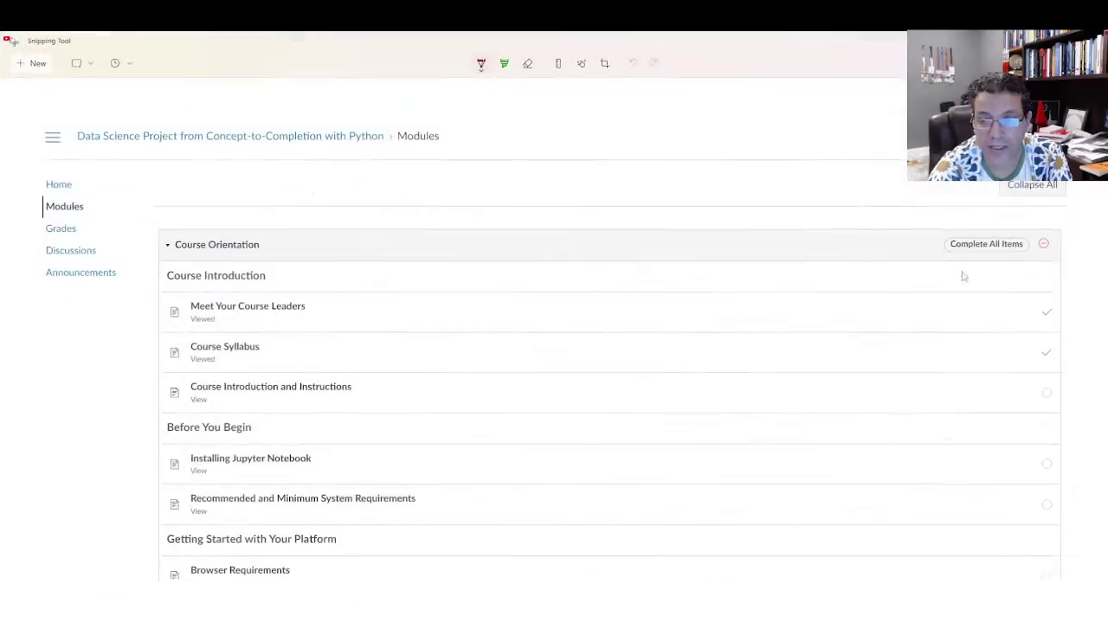
- Circle the check marks of the two viewed pages in red on the snip and draw crosses beside the rows below them
{"action": "mouse_move", "coordinate": [1053, 298]}
{"action": "left_mouse_down"}
{"action": "mouse_move", "coordinate": [1031, 314]}
{"action": "mouse_move", "coordinate": [1058, 320]}
{"action": "mouse_move", "coordinate": [1078, 355]}
{"action": "mouse_move", "coordinate": [1063, 407]}
{"action": "left_mouse_up"}
{"action": "left_click", "coordinate": [1074, 384]}
{"action": "mouse_move", "coordinate": [1065, 388]}
{"action": "left_mouse_down"}
{"action": "mouse_move", "coordinate": [1081, 408]}
{"action": "mouse_move", "coordinate": [1068, 422]}
{"action": "left_mouse_up"}
{"action": "left_click_drag", "start_coordinate": [1058, 464], "coordinate": [1072, 455]}
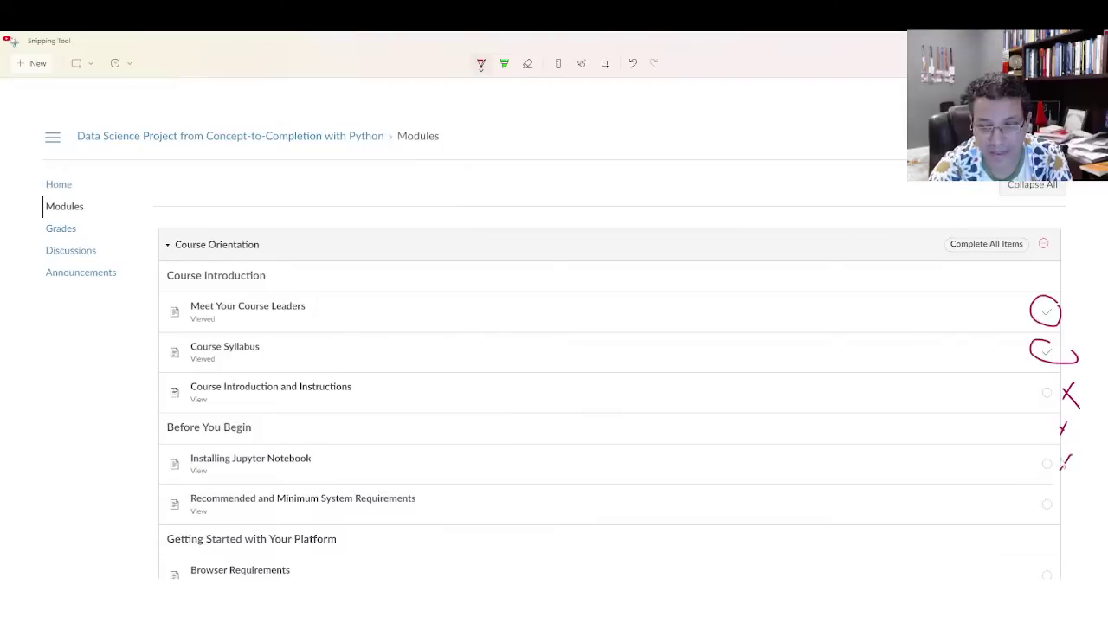
{"action": "left_click_drag", "start_coordinate": [1059, 500], "coordinate": [1071, 511]}
{"action": "left_click_drag", "start_coordinate": [1067, 556], "coordinate": [1062, 568]}
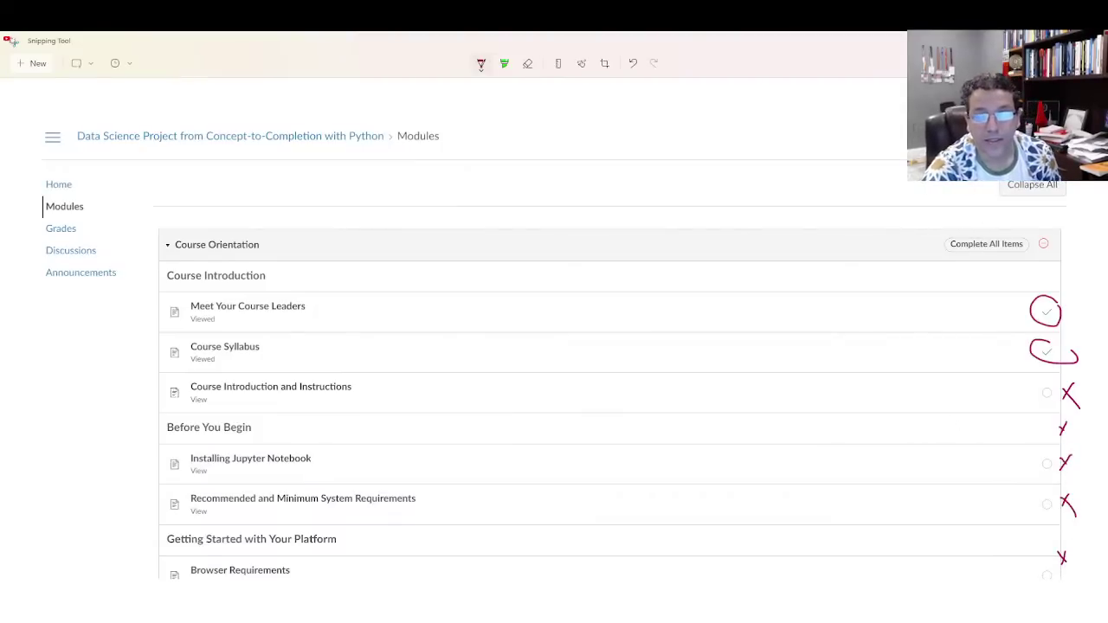
- Switch back to Canvas and go through the orientation pages from Course Introduction and Instructions to Browser Requirements
{"action": "key", "text": "alt+Tab"}
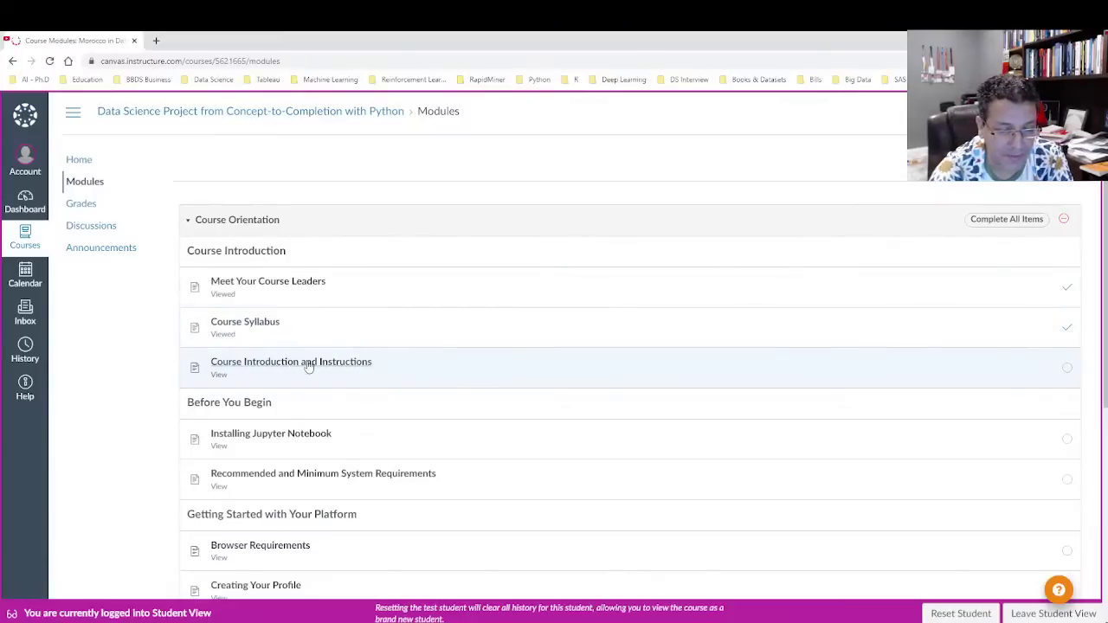
{"action": "left_click", "coordinate": [350, 359]}
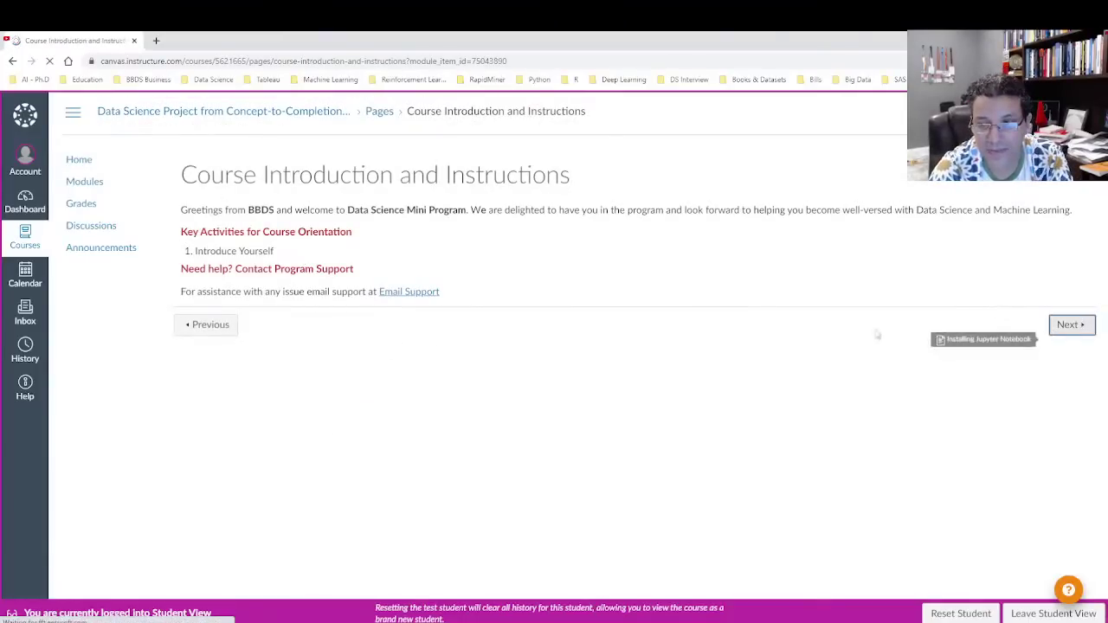
{"action": "left_click", "coordinate": [1068, 325]}
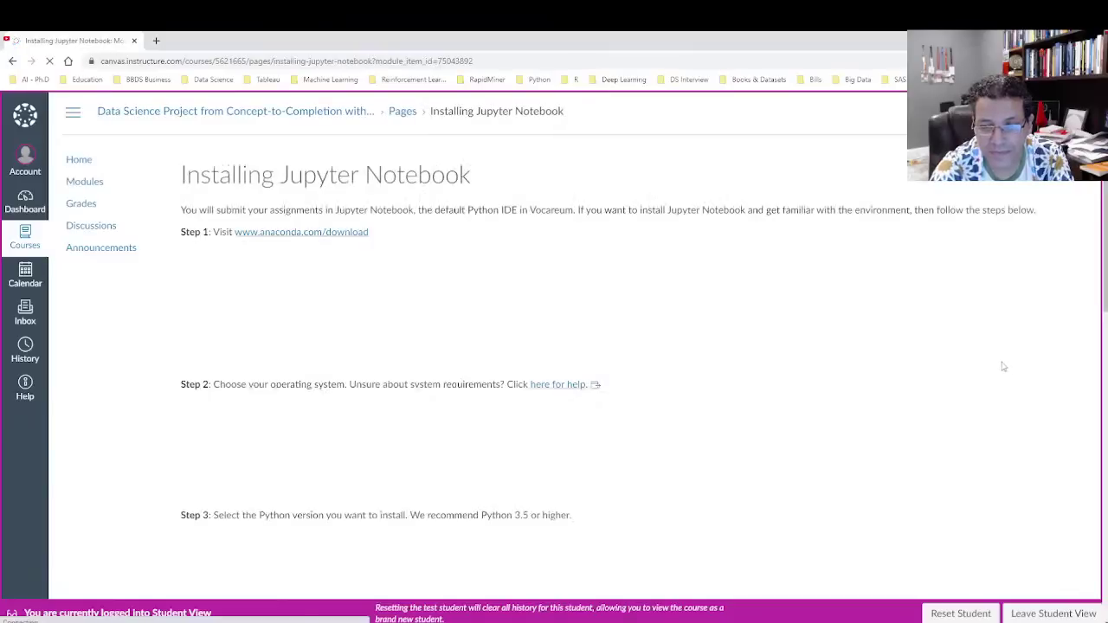
{"action": "scroll", "coordinate": [1003, 367], "scroll_direction": "down", "scroll_amount": 10}
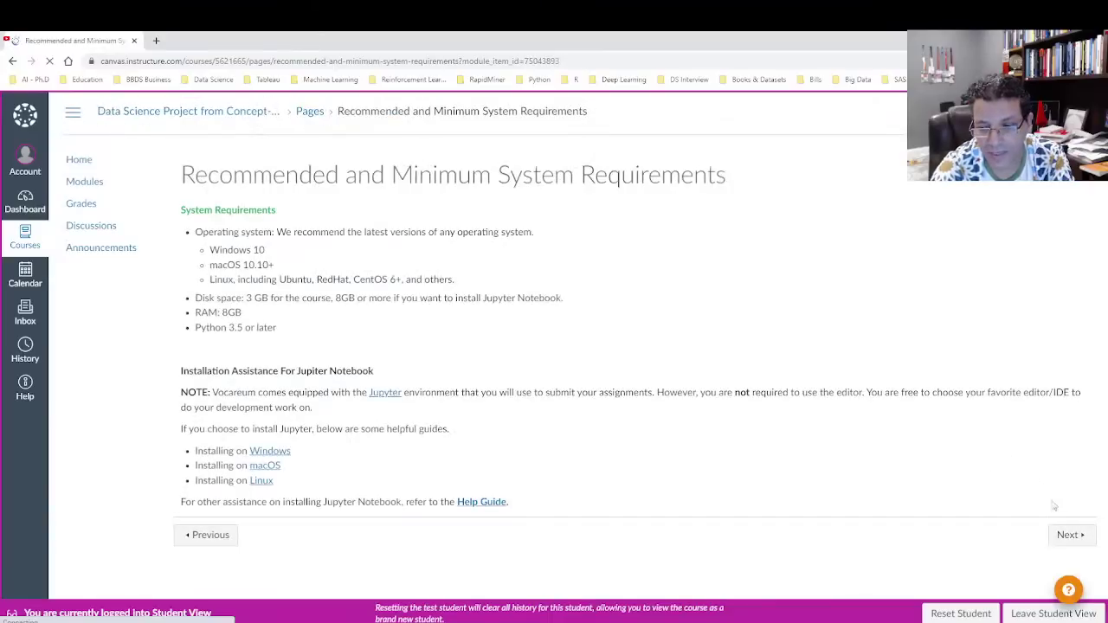
{"action": "left_click", "coordinate": [1067, 535]}
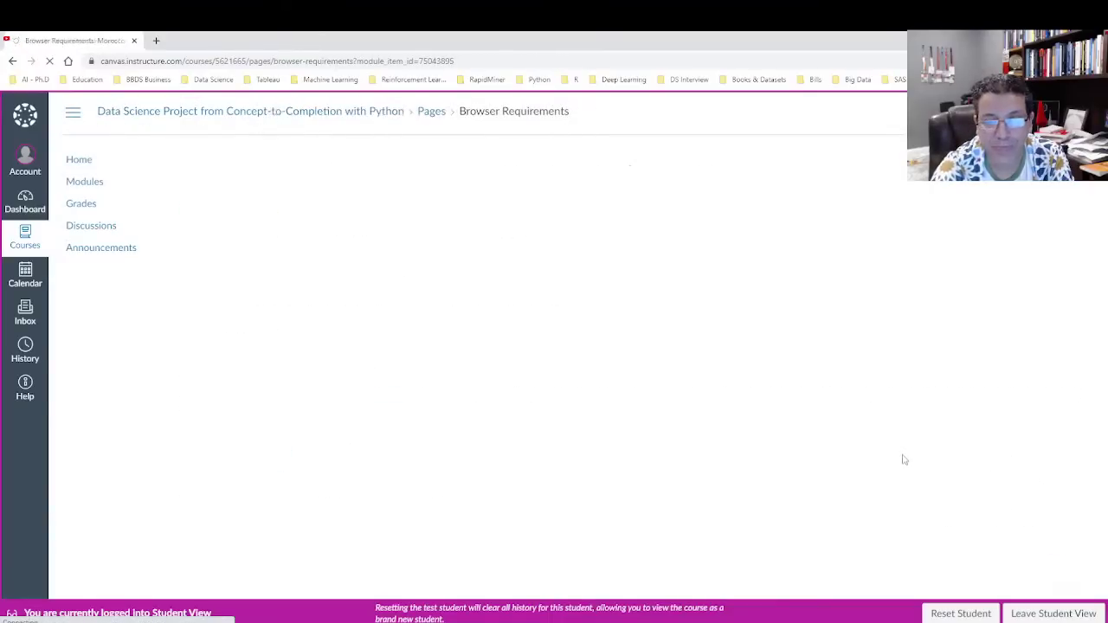
- Continue from Browser Requirements through Creating Your Profile and Using Discussion Boards to the Introduce Yourself discussion
{"action": "scroll", "coordinate": [1019, 487], "scroll_direction": "down", "scroll_amount": 3}
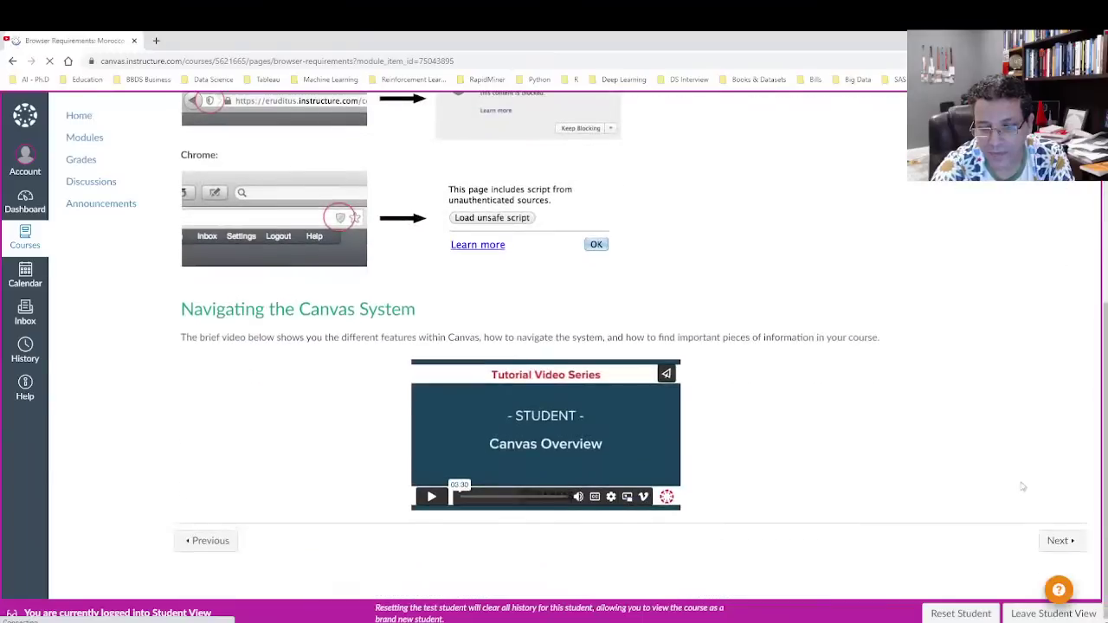
{"action": "left_click", "coordinate": [1060, 541]}
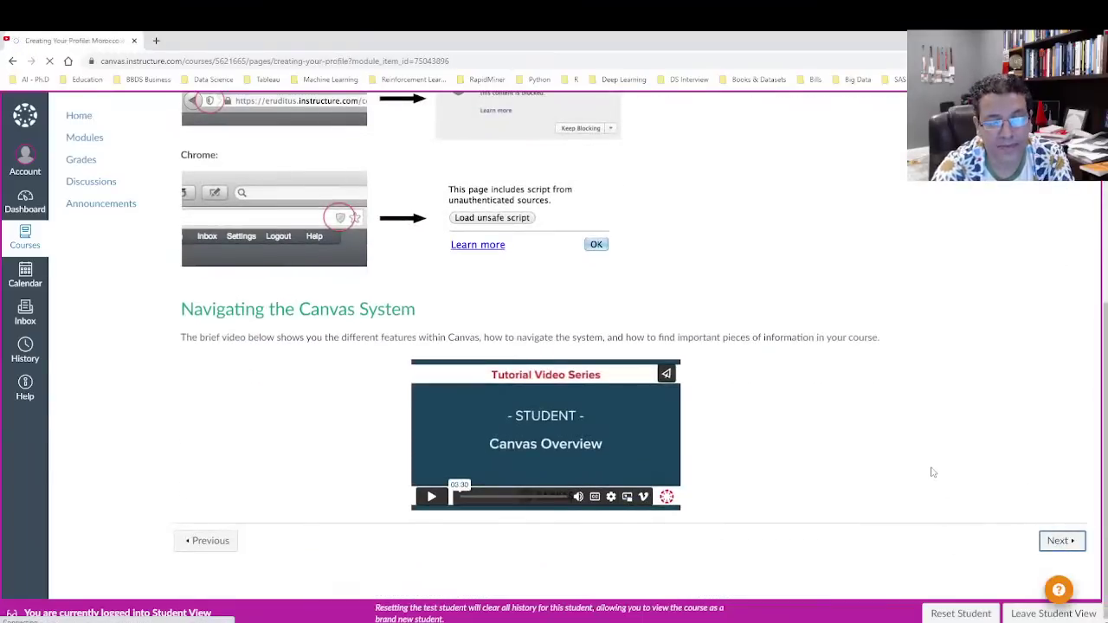
{"action": "scroll", "coordinate": [920, 435], "scroll_direction": "down", "scroll_amount": 2}
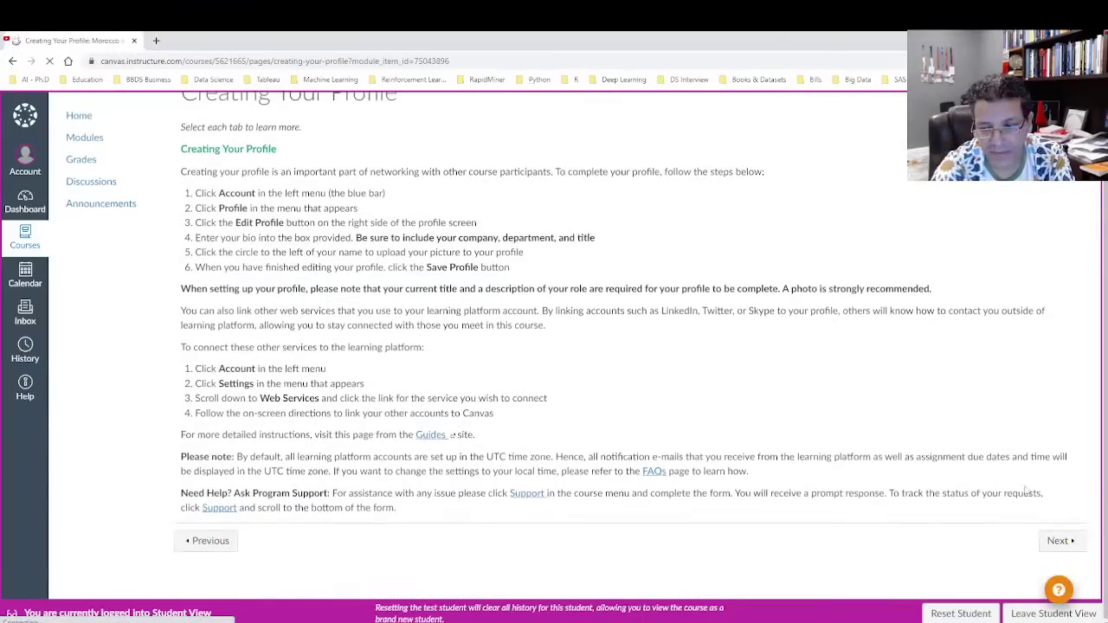
{"action": "left_click", "coordinate": [1059, 540]}
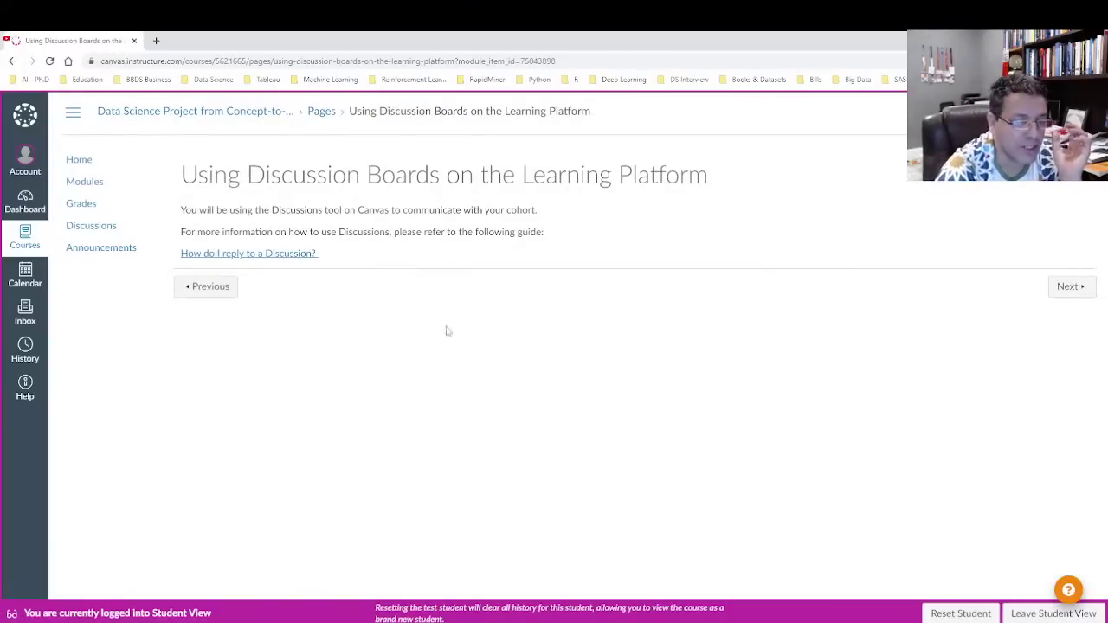
{"action": "left_click", "coordinate": [1068, 286]}
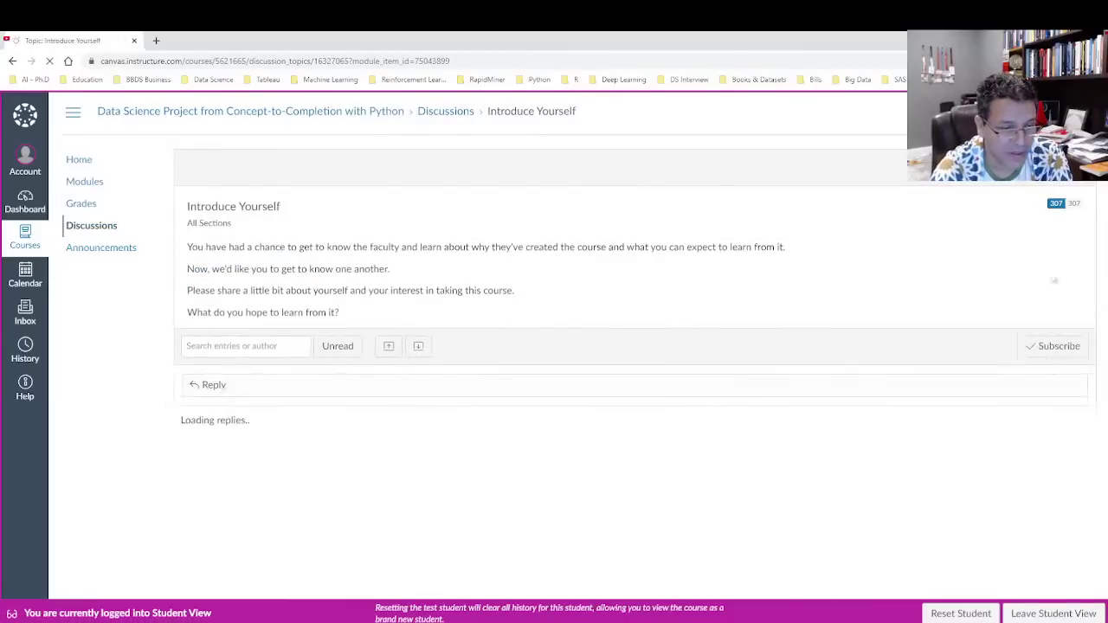
{"action": "scroll", "coordinate": [591, 419], "scroll_direction": "down", "scroll_amount": 3}
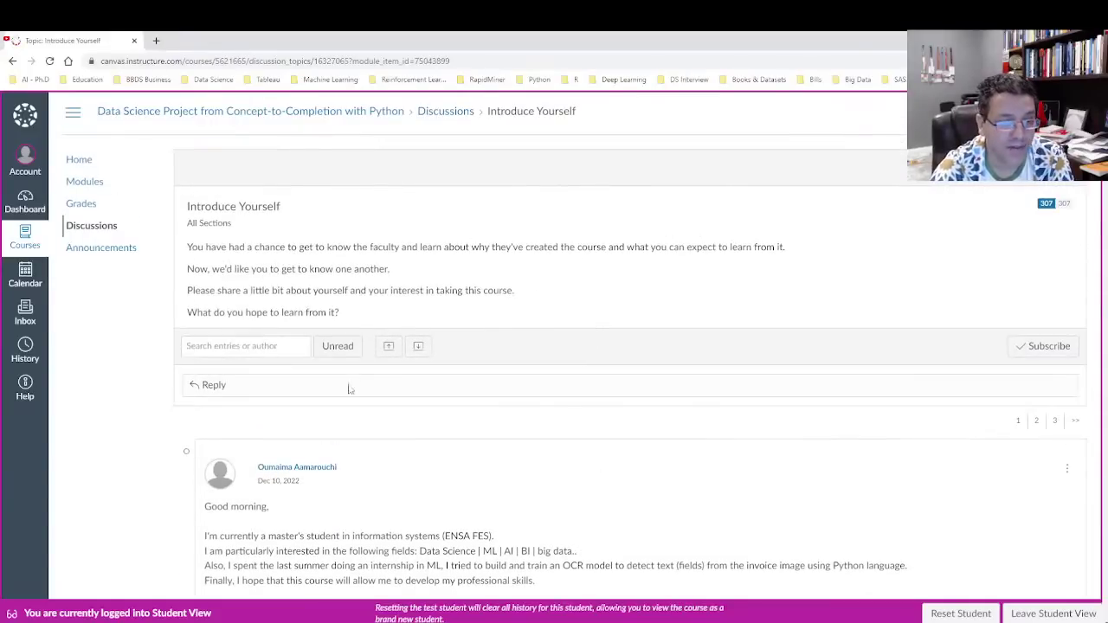
- Check the Course Orientation completion marks in the module list and reopen the Introduce Yourself discussion
{"action": "left_click", "coordinate": [87, 183]}
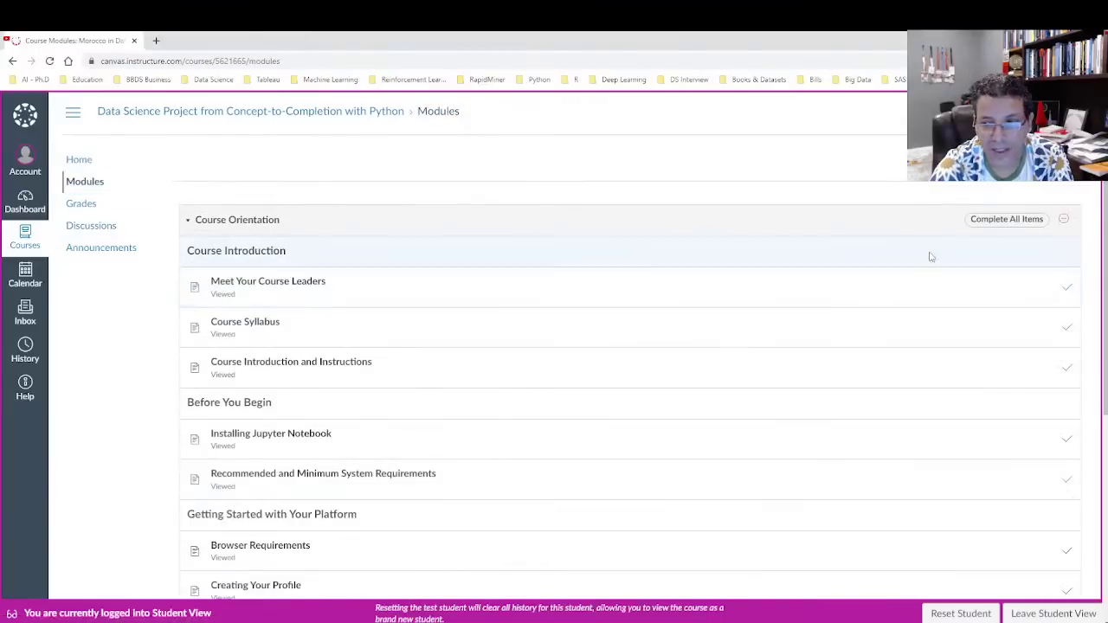
{"action": "scroll", "coordinate": [1019, 373], "scroll_direction": "down", "scroll_amount": 4}
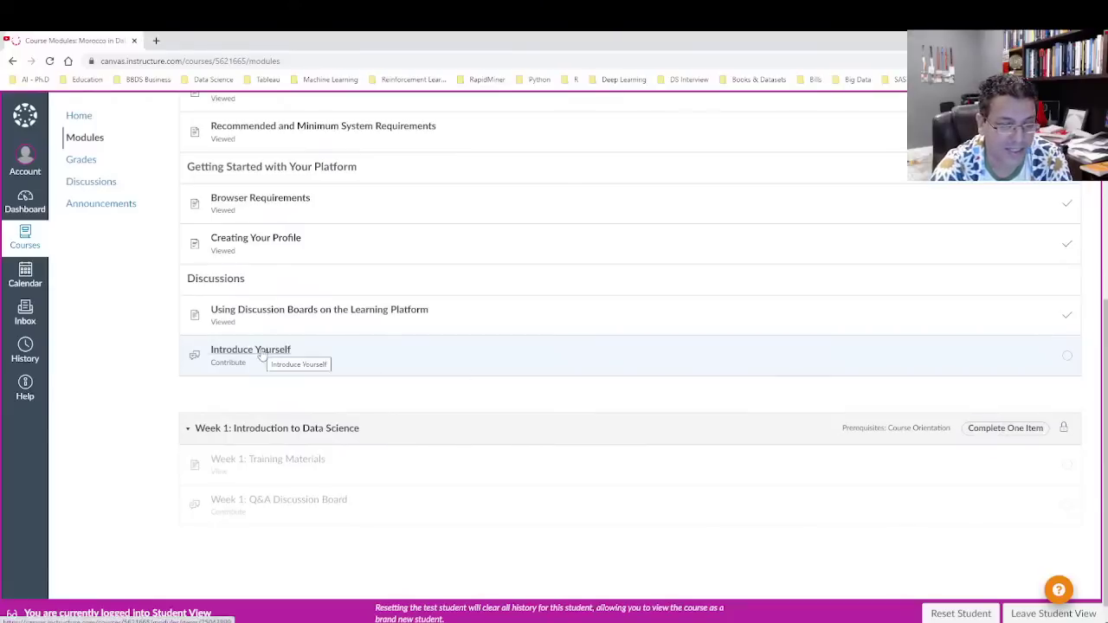
{"action": "left_click", "coordinate": [262, 353]}
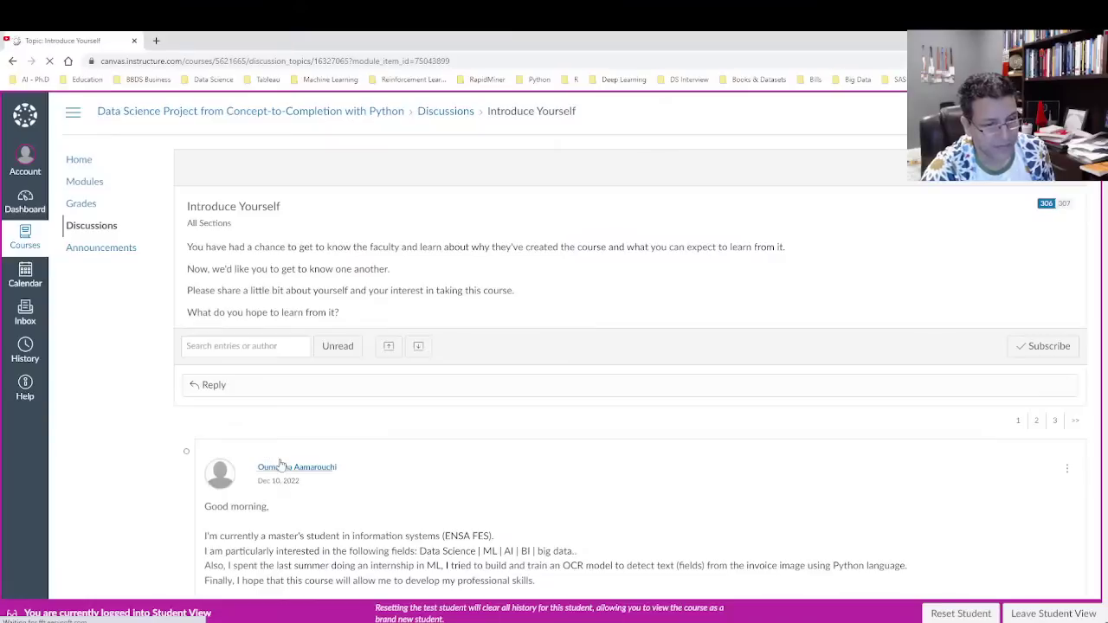
- Start a reply to the discussion with a line giving the instructor's full name followed by "- your instructor"
{"action": "left_click", "coordinate": [247, 390]}
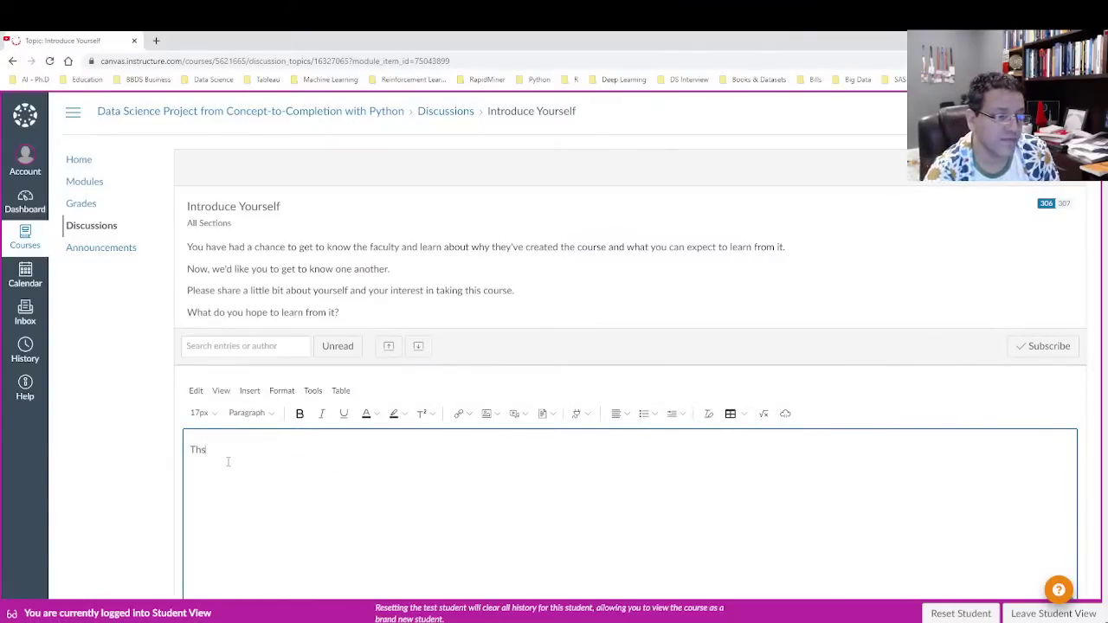
{"action": "type", "text": "This is NMo"}
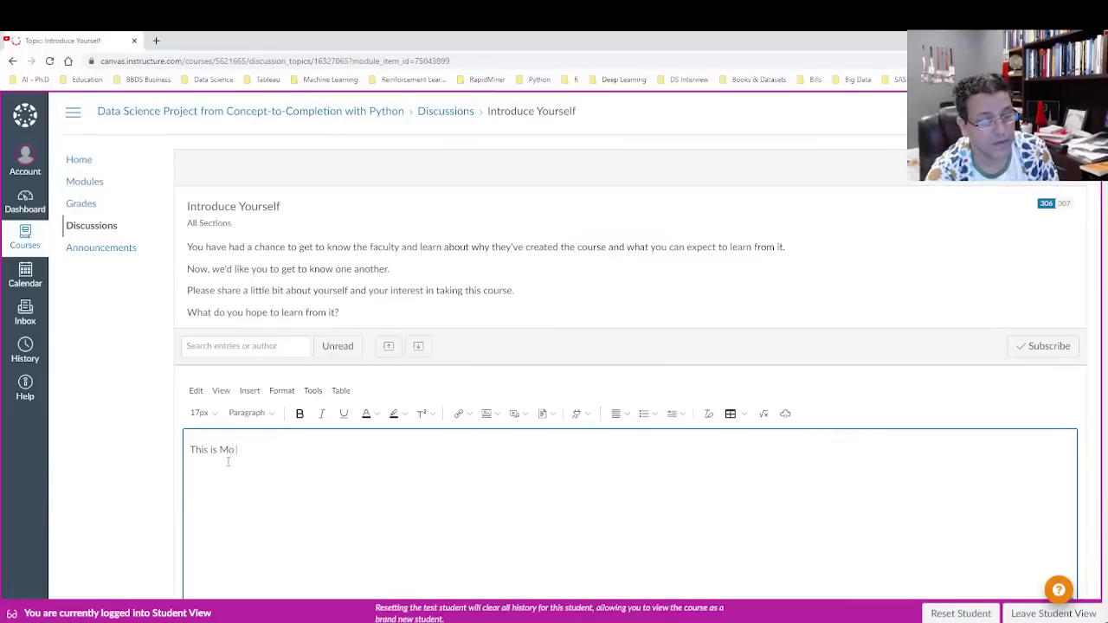
{"action": "type", "text": " med"}
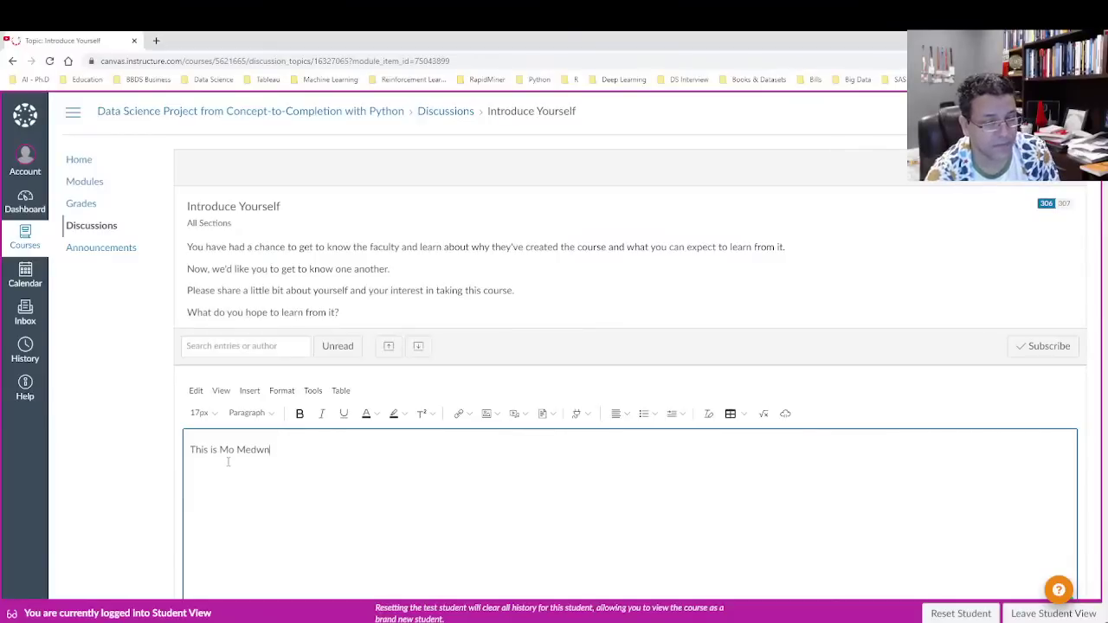
{"action": "type", "text": "wani - "}
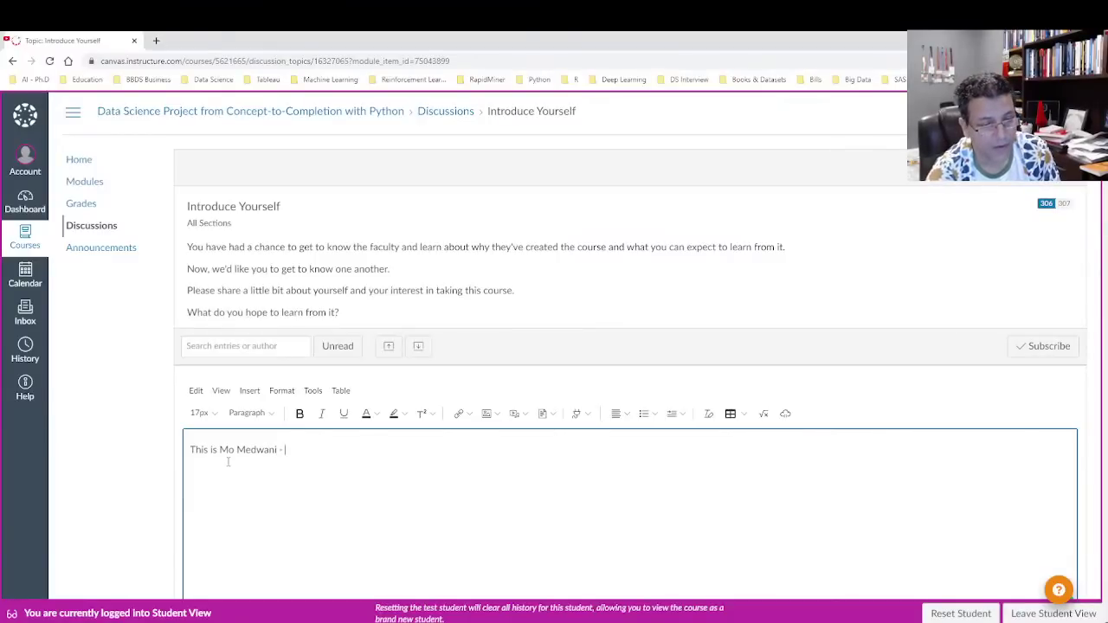
{"action": "type", "text": "your instructor"}
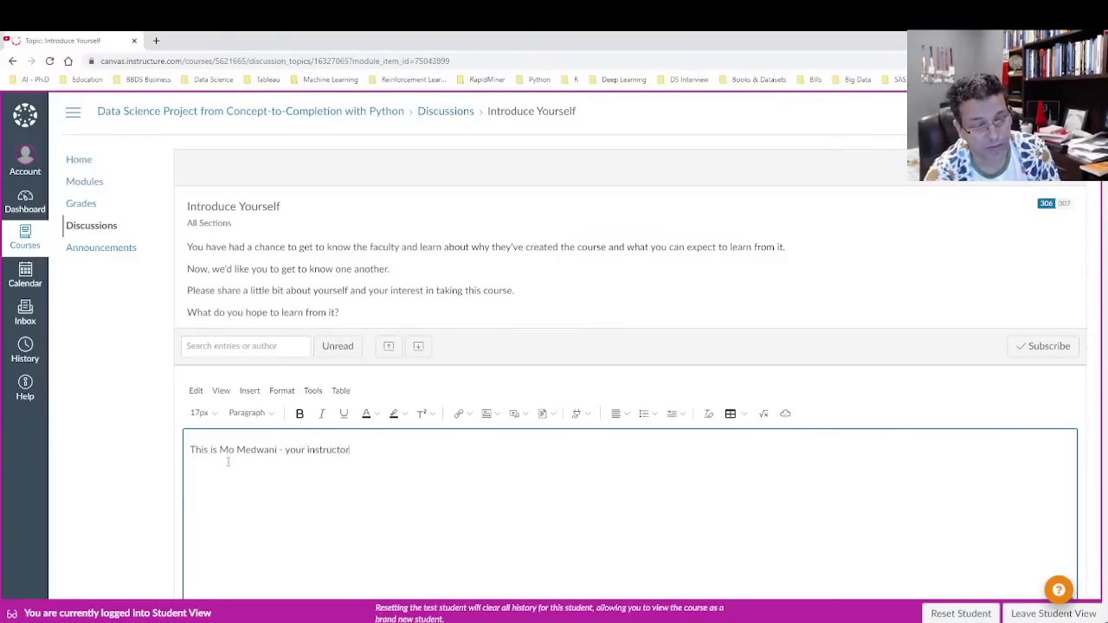
- Add the lines "Thanks for trusting me with your training in Data Scinece and AI" and "Thank you" to the reply
{"action": "type", "text": " Thanks for trusting me"}
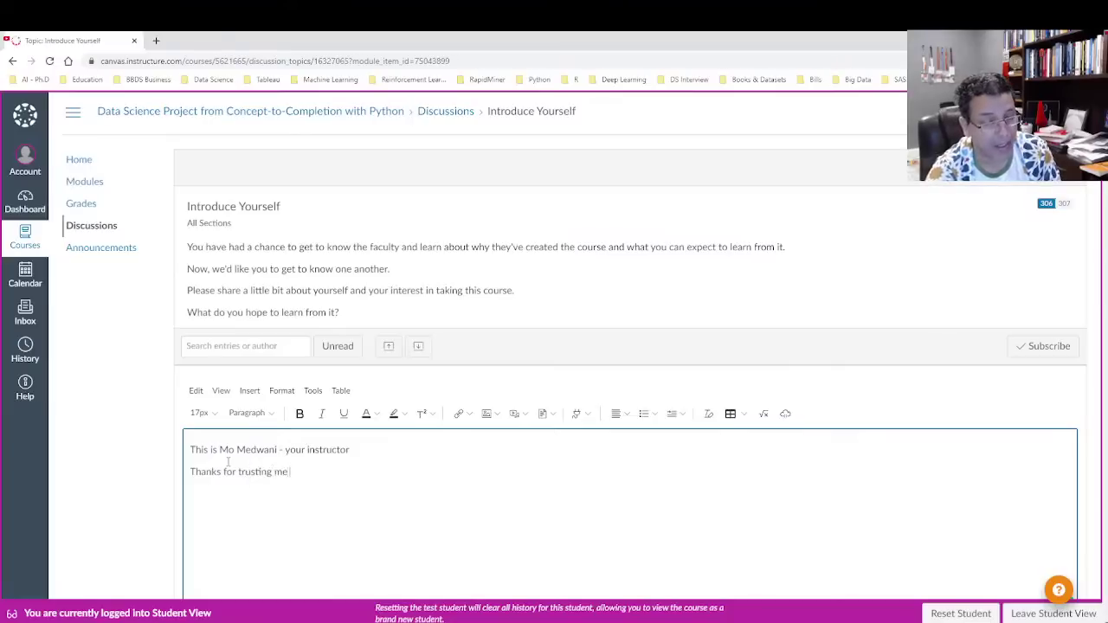
{"action": "type", "text": "your training in Data S"}
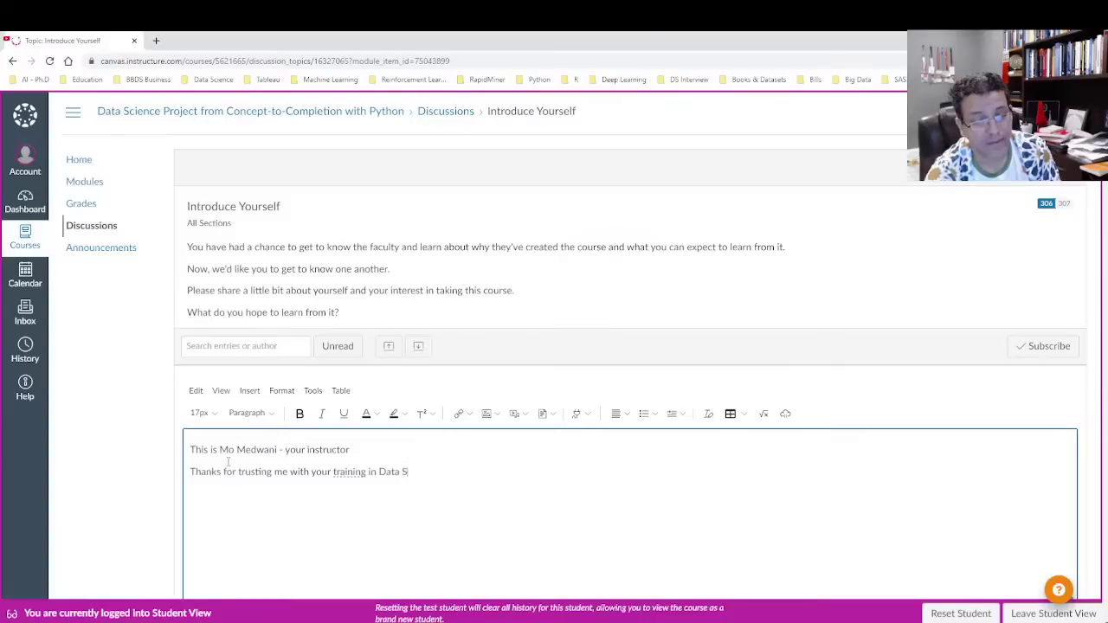
{"action": "type", "text": "cinec"}
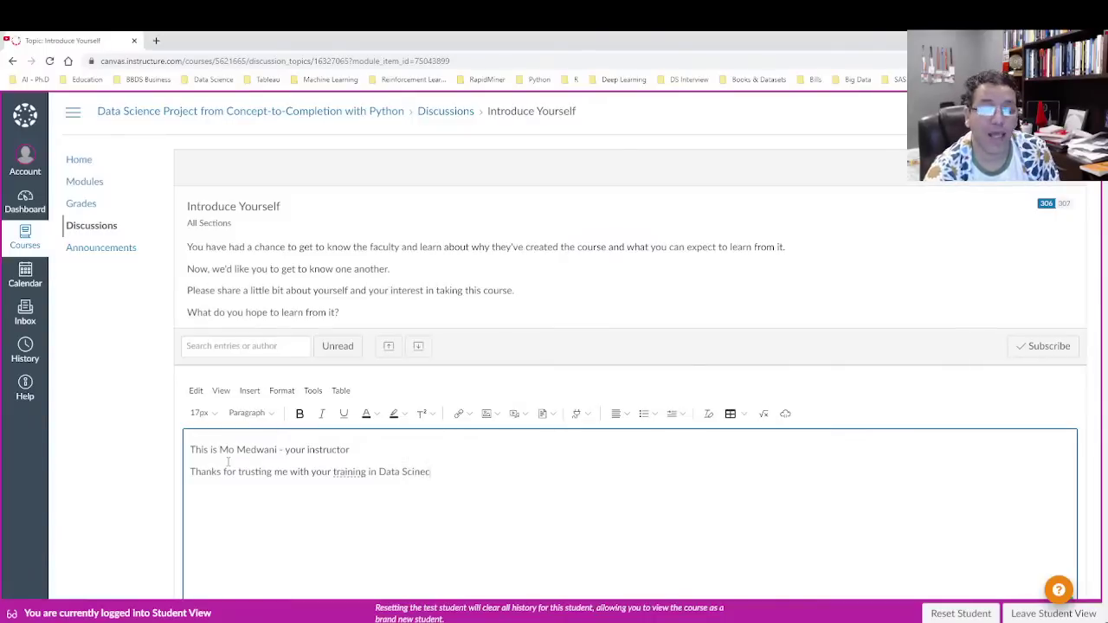
{"action": "type", "text": "e and AI"}
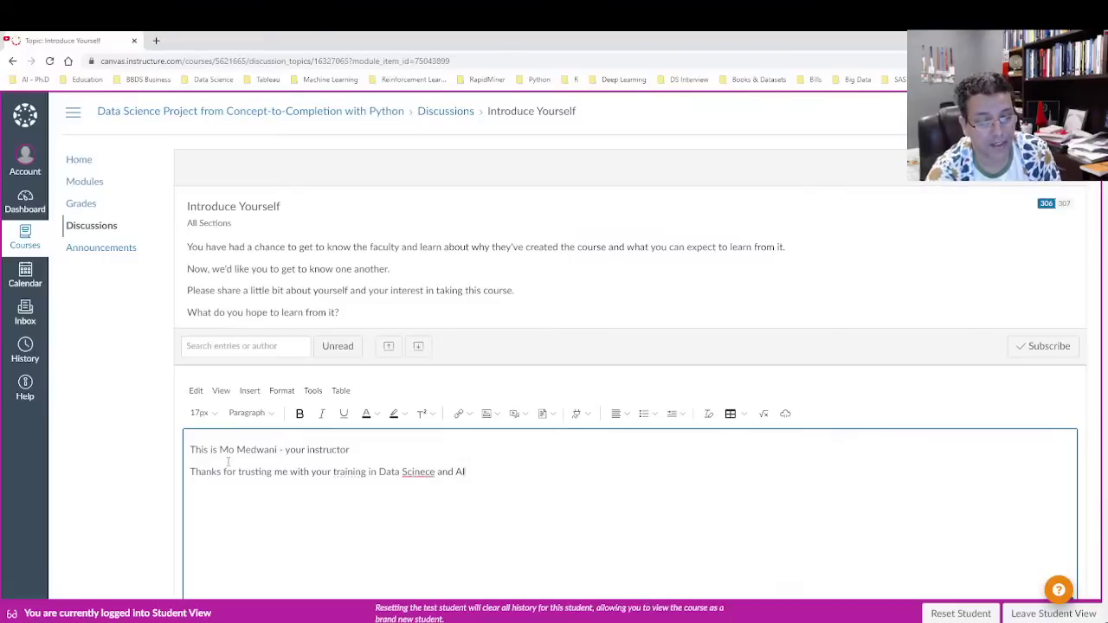
{"action": "key", "text": "Return"}
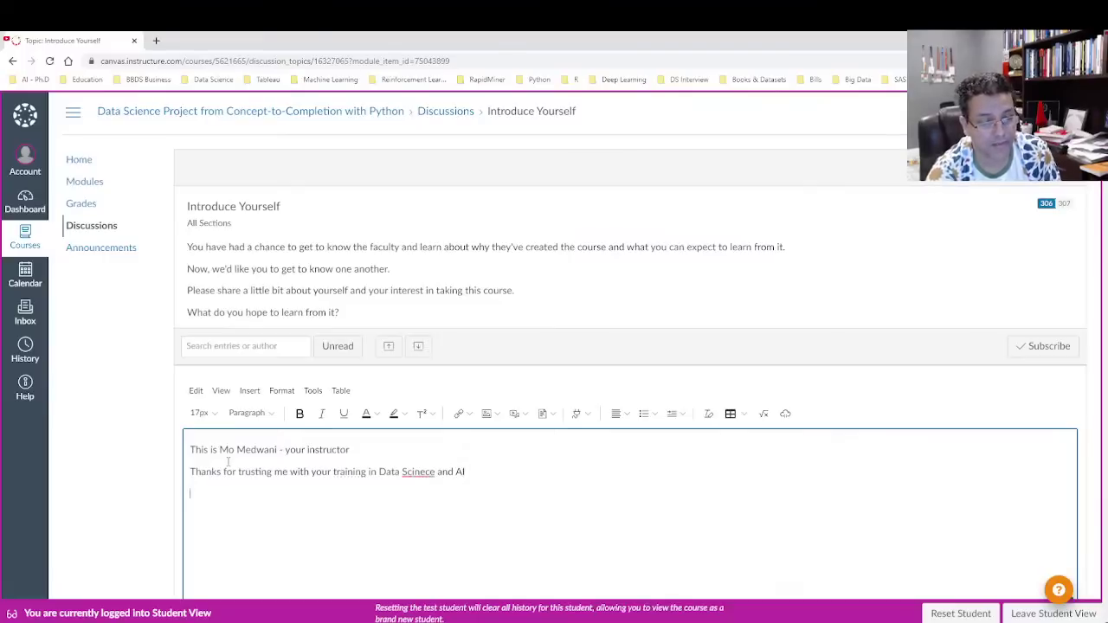
{"action": "type", "text": "Thank you"}
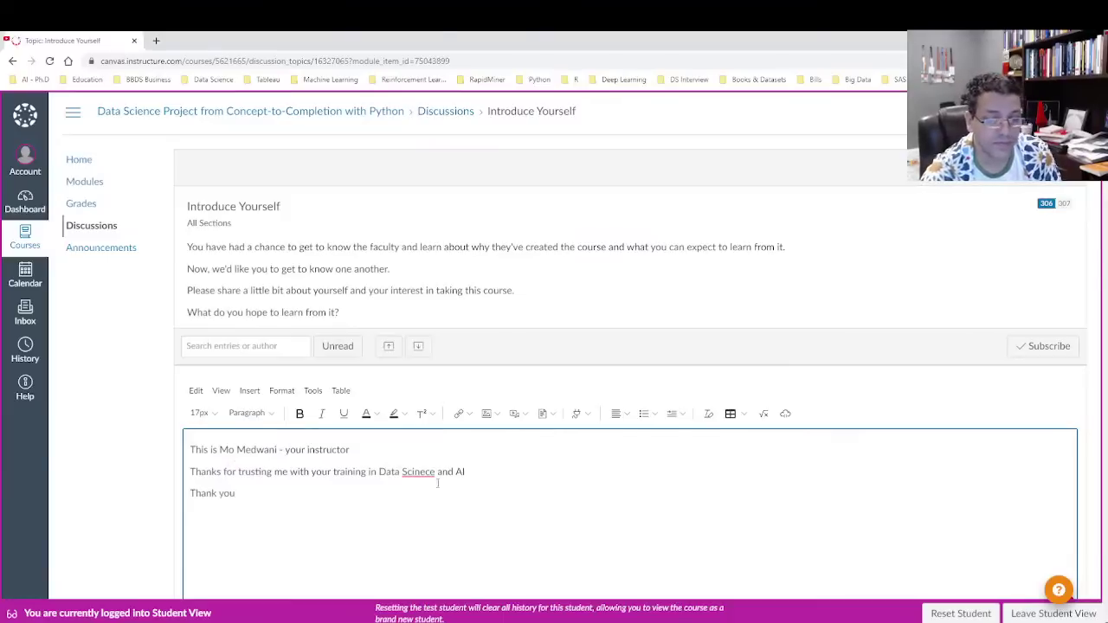
- Correct the misspelled word in the reply to "Science" and post the reply
{"action": "right_click", "coordinate": [422, 473]}
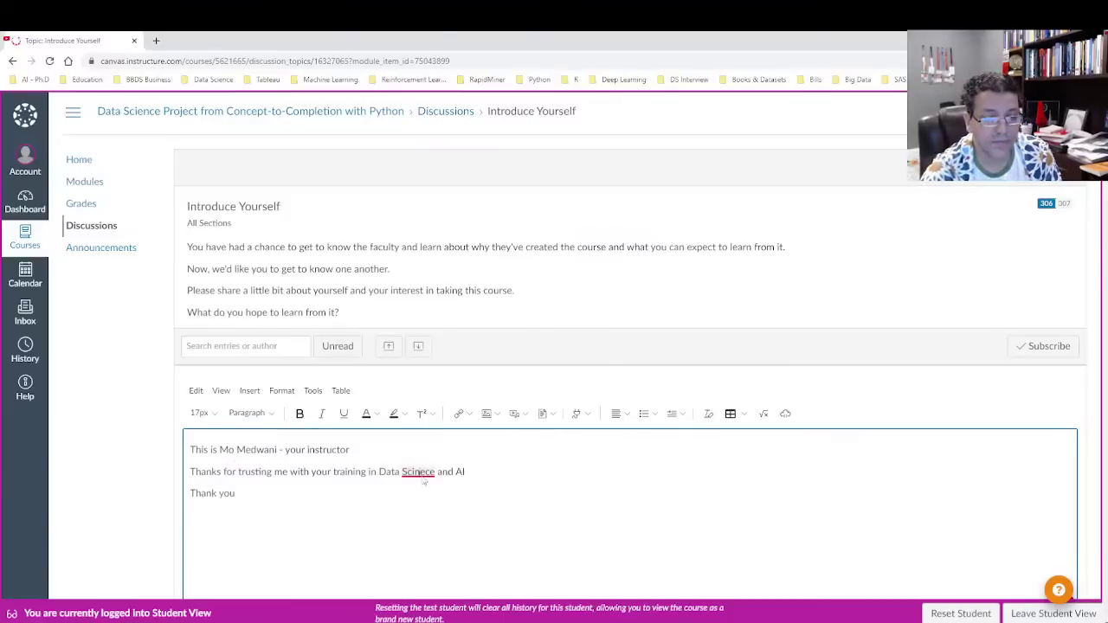
{"action": "left_click", "coordinate": [413, 490]}
{"action": "scroll", "coordinate": [999, 478], "scroll_direction": "down", "scroll_amount": 6}
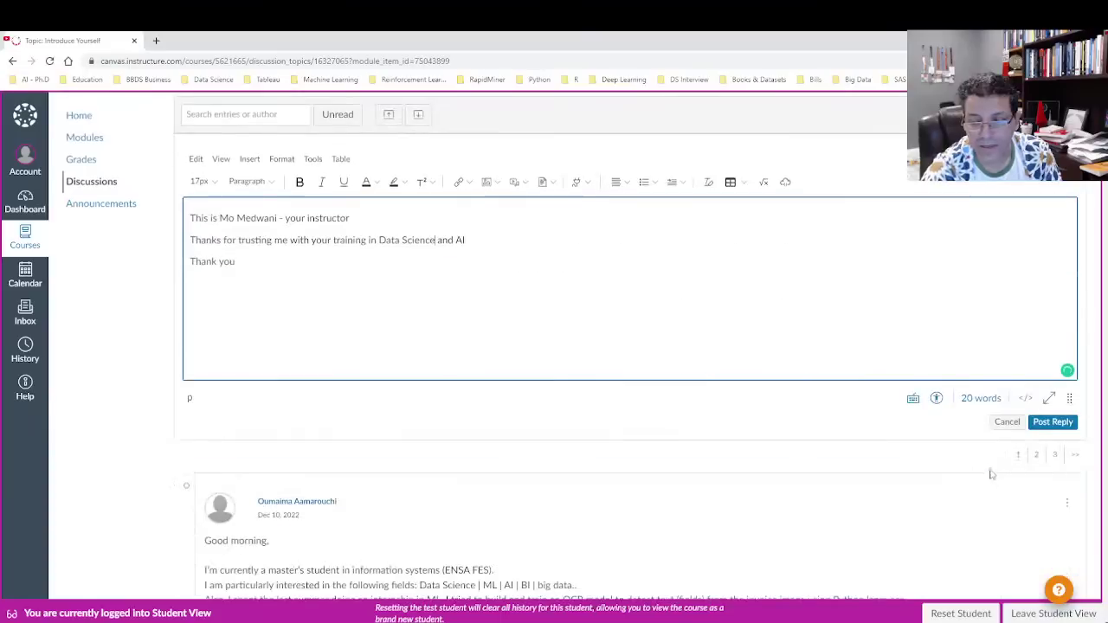
{"action": "scroll", "coordinate": [1036, 389], "scroll_direction": "up", "scroll_amount": 2}
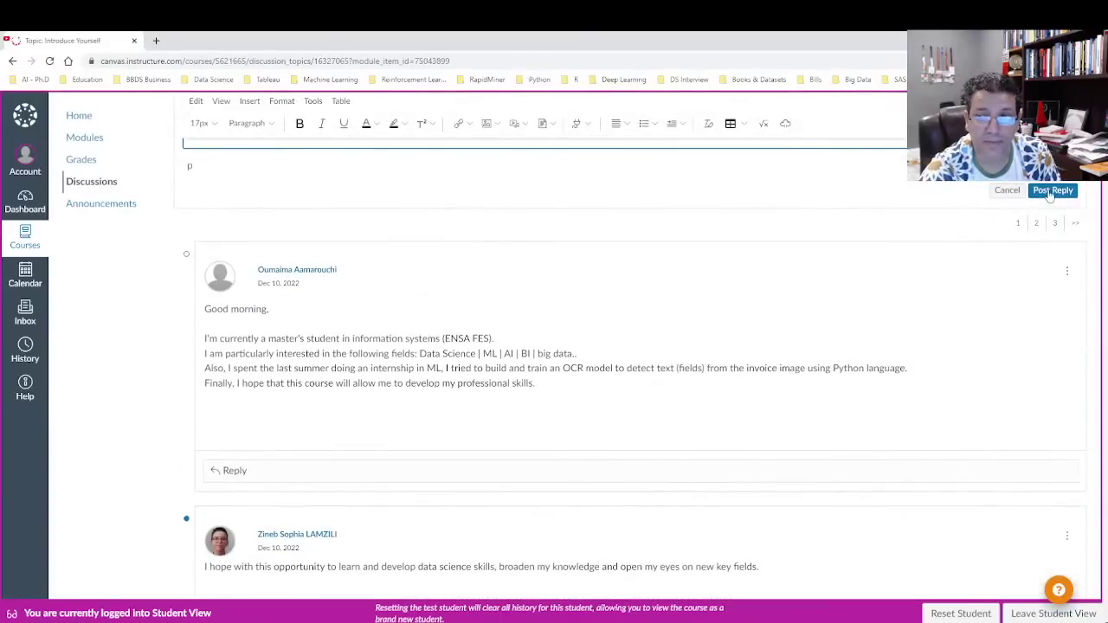
{"action": "left_click", "coordinate": [1051, 192]}
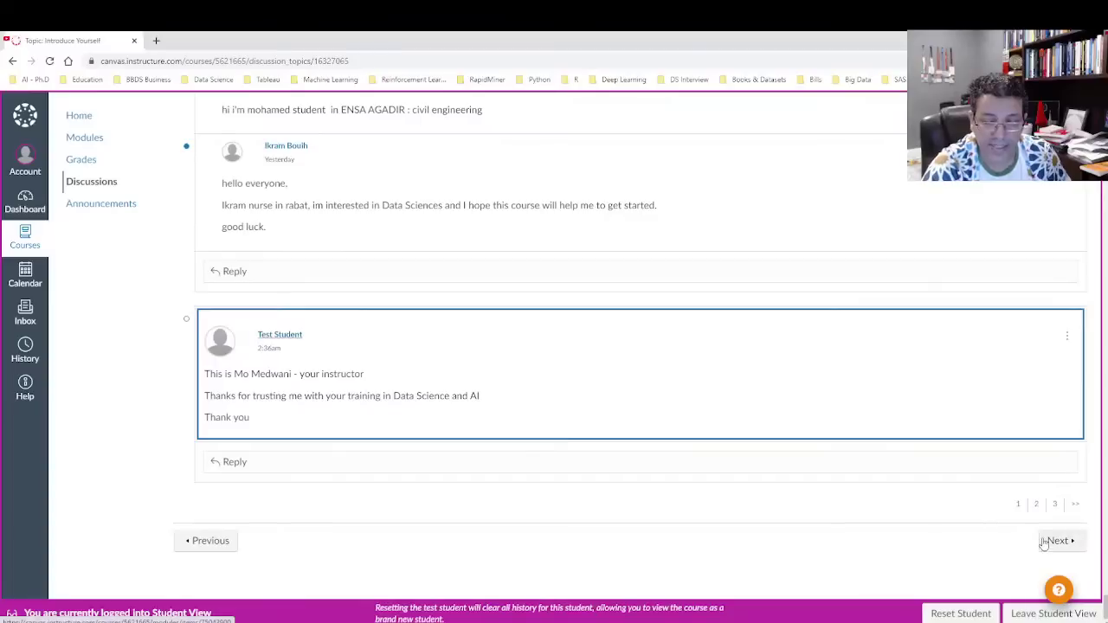
- Continue to the Week 1: Training Materials page and open its linked Dropbox folder
{"action": "left_click", "coordinate": [1055, 541]}
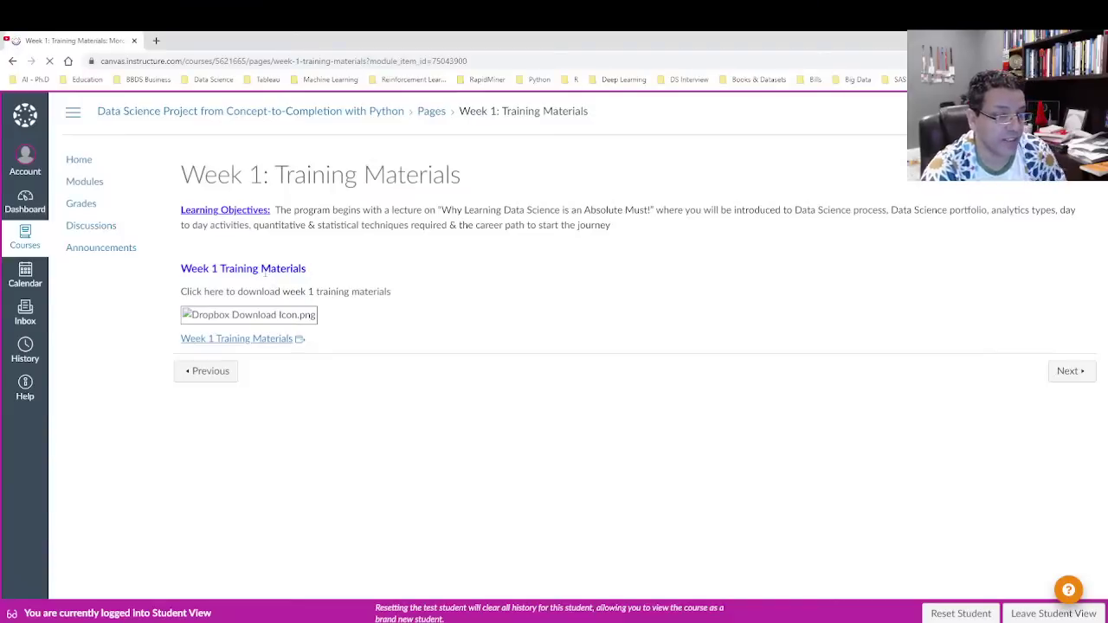
{"action": "left_click", "coordinate": [243, 338]}
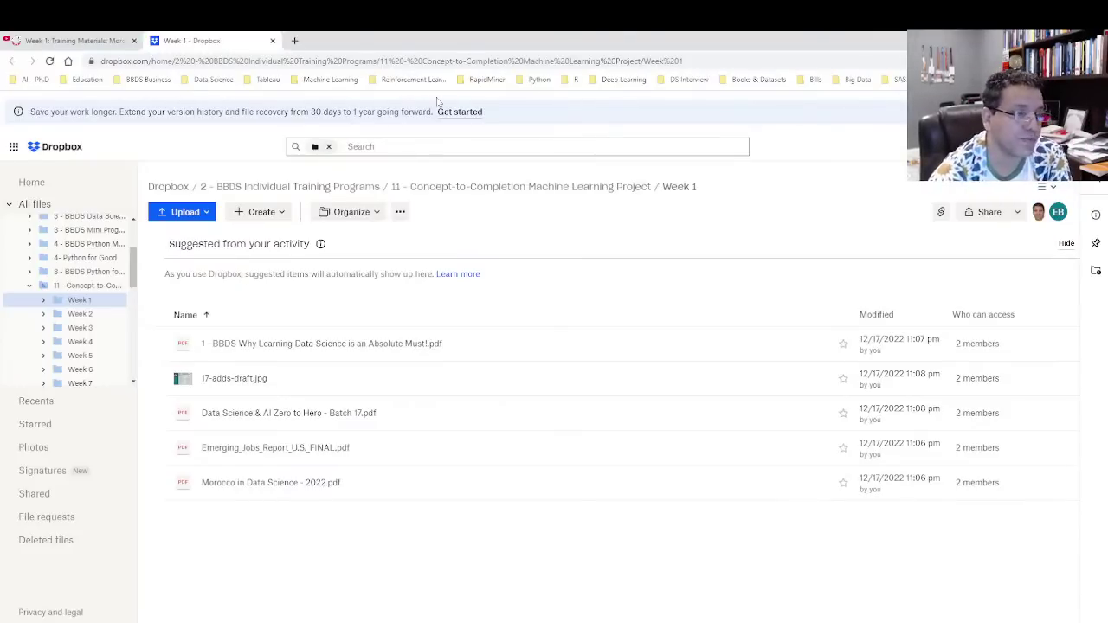
- Return to the course home page in Canvas and leave Student View
{"action": "left_click", "coordinate": [87, 45]}
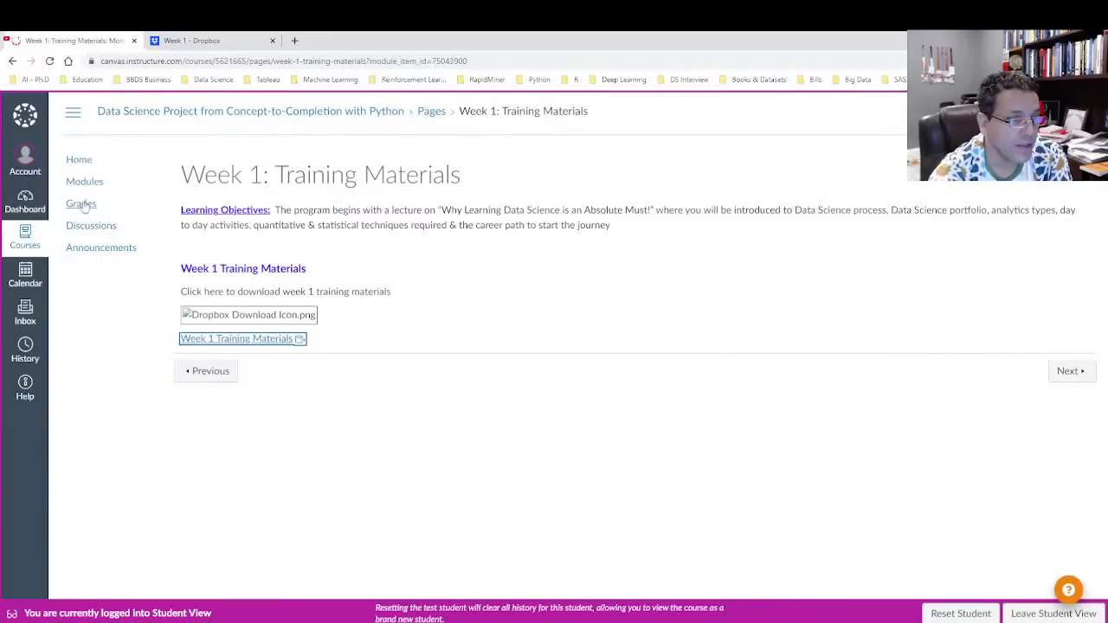
{"action": "left_click", "coordinate": [77, 161]}
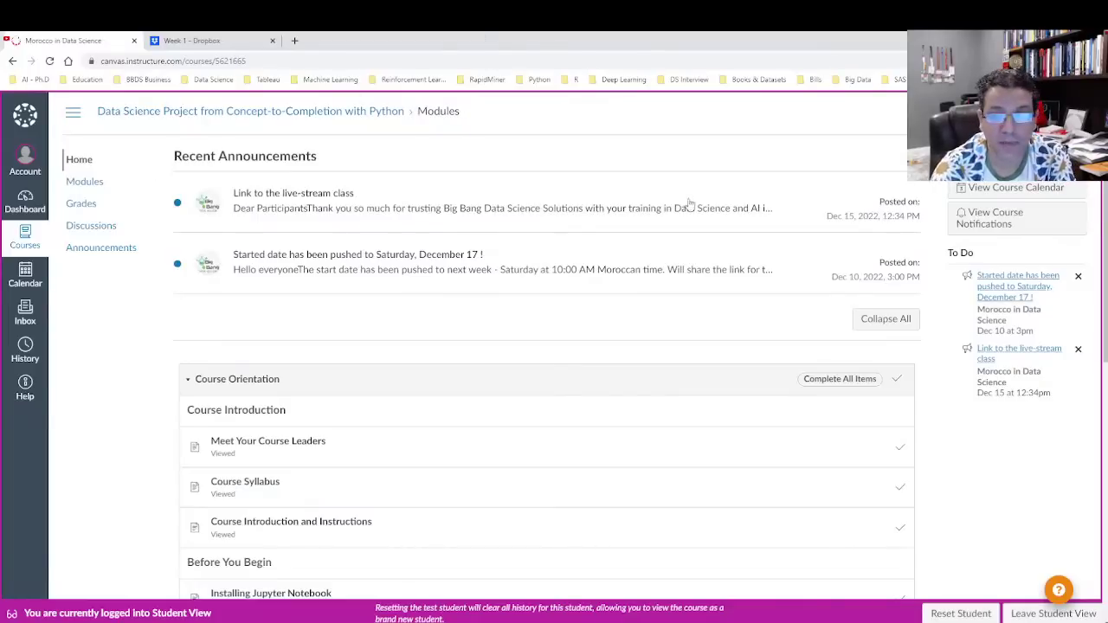
{"action": "left_click", "coordinate": [1021, 615]}
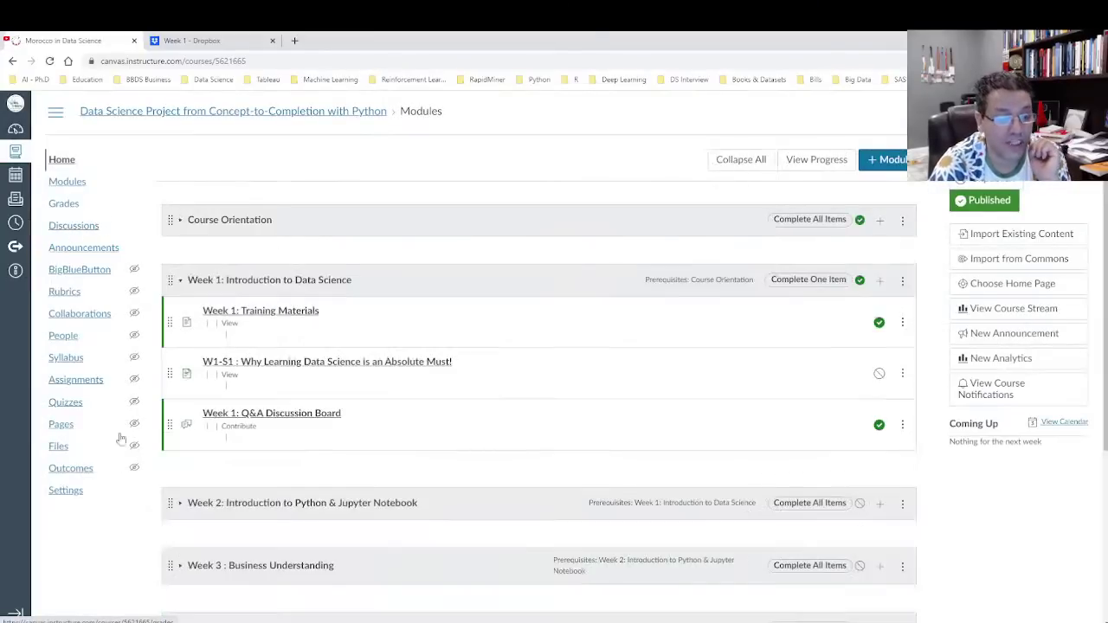
- View the sections in the course settings and highlight the user count of the Morocco in Data Science section
{"action": "scroll", "coordinate": [74, 493], "scroll_direction": "down", "scroll_amount": 5}
{"action": "left_click", "coordinate": [62, 449]}
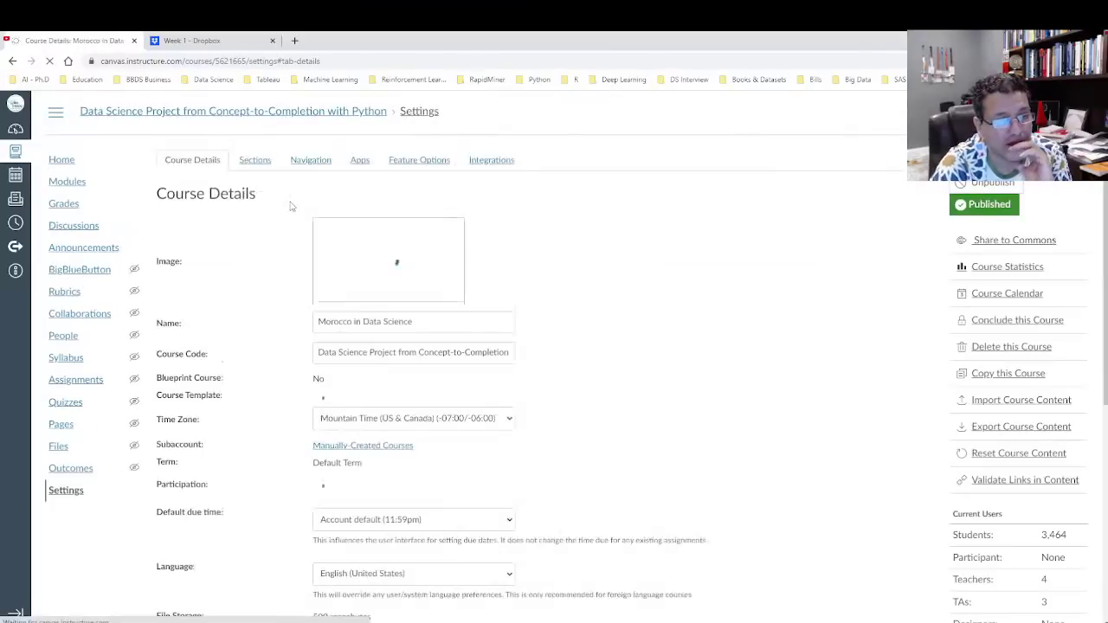
{"action": "left_click", "coordinate": [256, 159]}
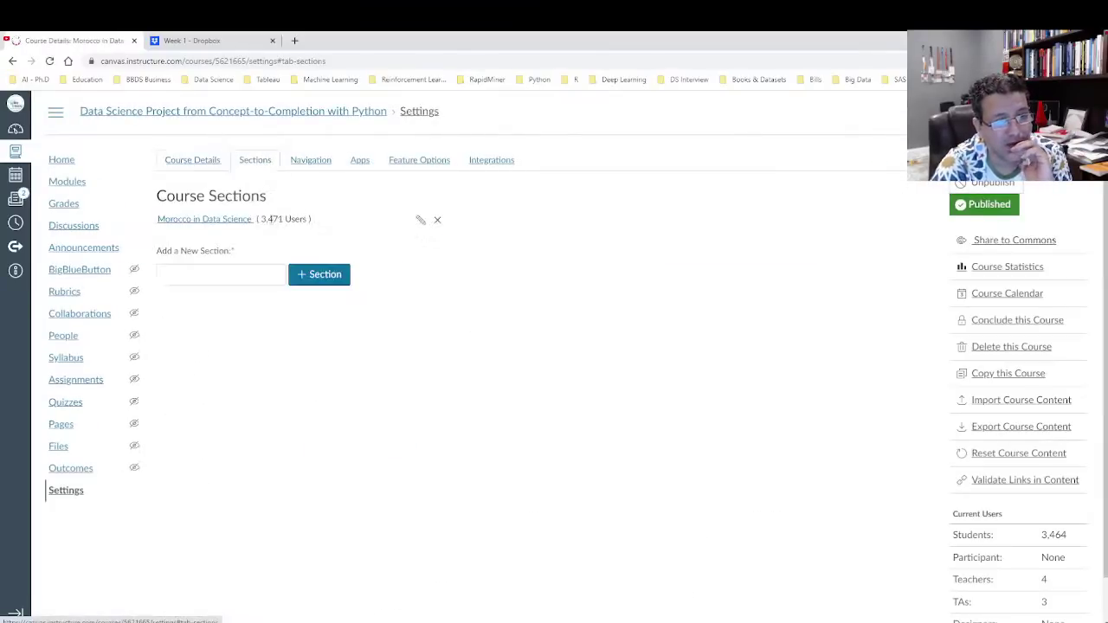
{"action": "left_click_drag", "start_coordinate": [258, 219], "coordinate": [303, 219]}
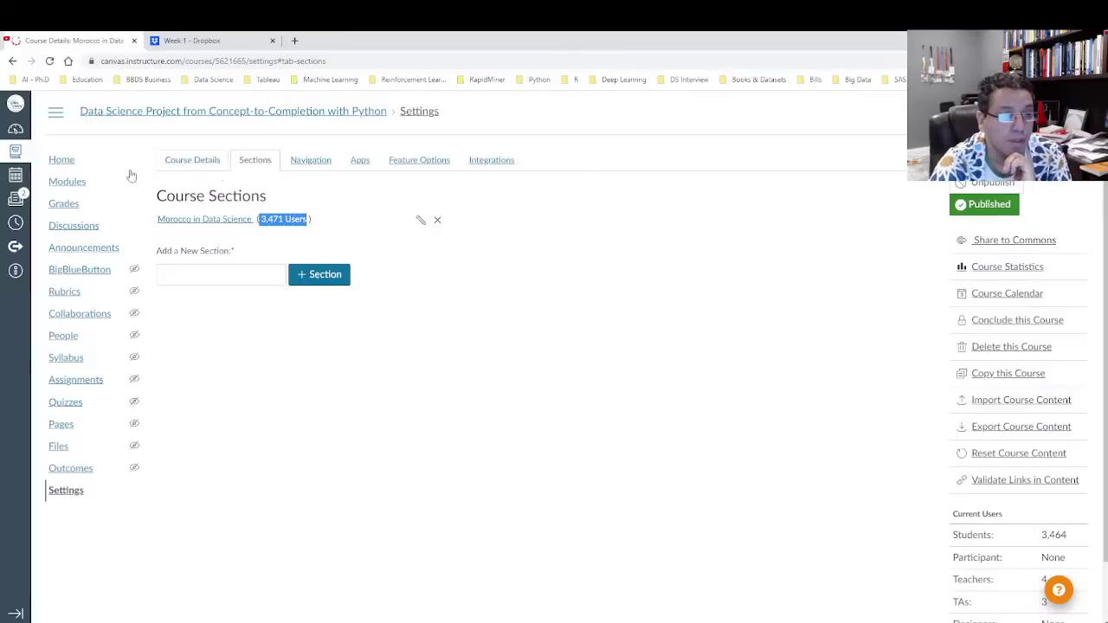
- Open the course's People page, highlight the number of unaccepted invitations and resend those invitations five times
{"action": "left_click", "coordinate": [63, 336]}
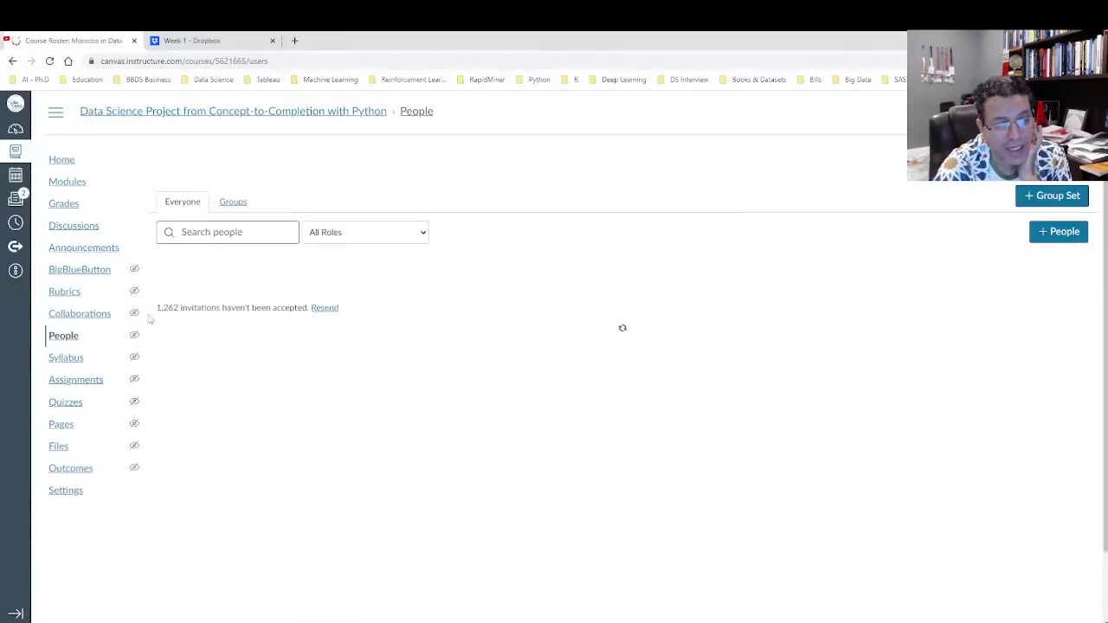
{"action": "left_click_drag", "start_coordinate": [161, 308], "coordinate": [178, 309]}
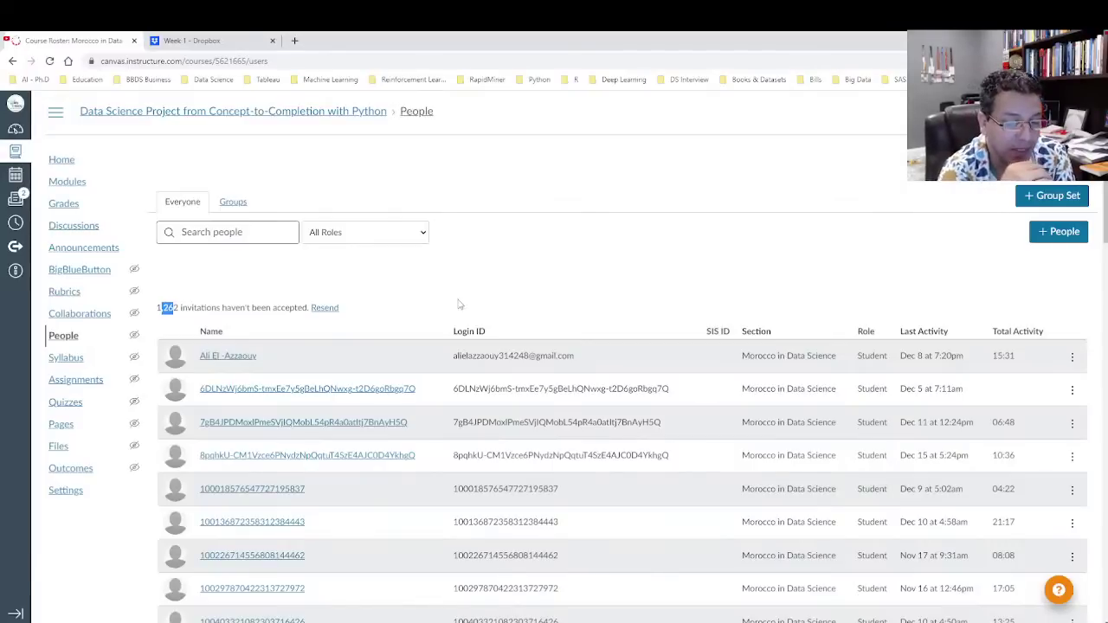
{"action": "left_click", "coordinate": [324, 314]}
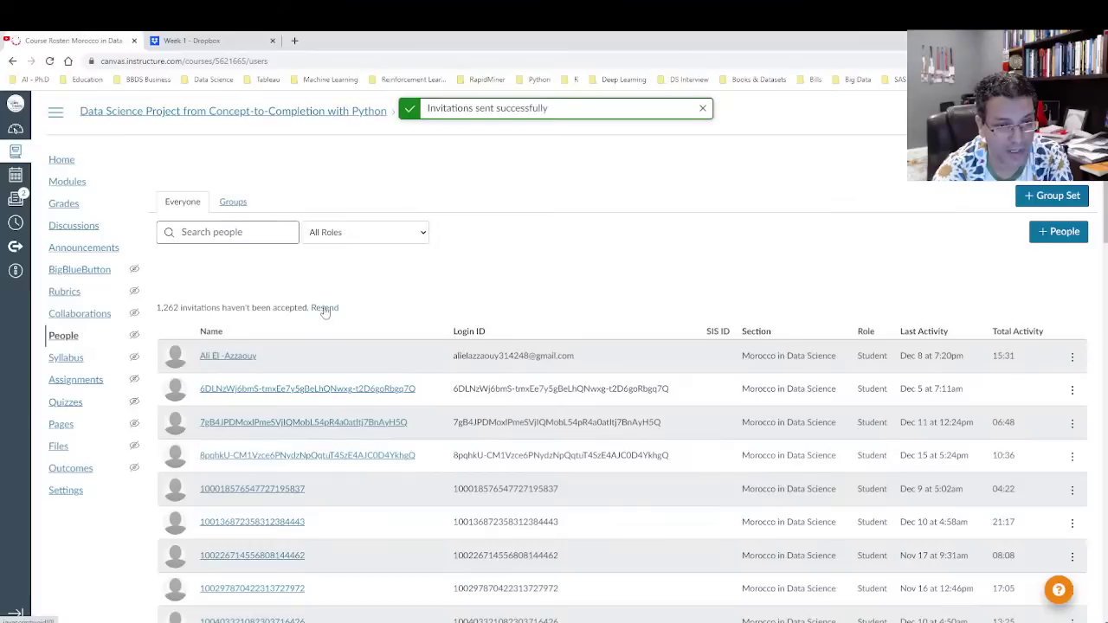
{"action": "left_click", "coordinate": [329, 309]}
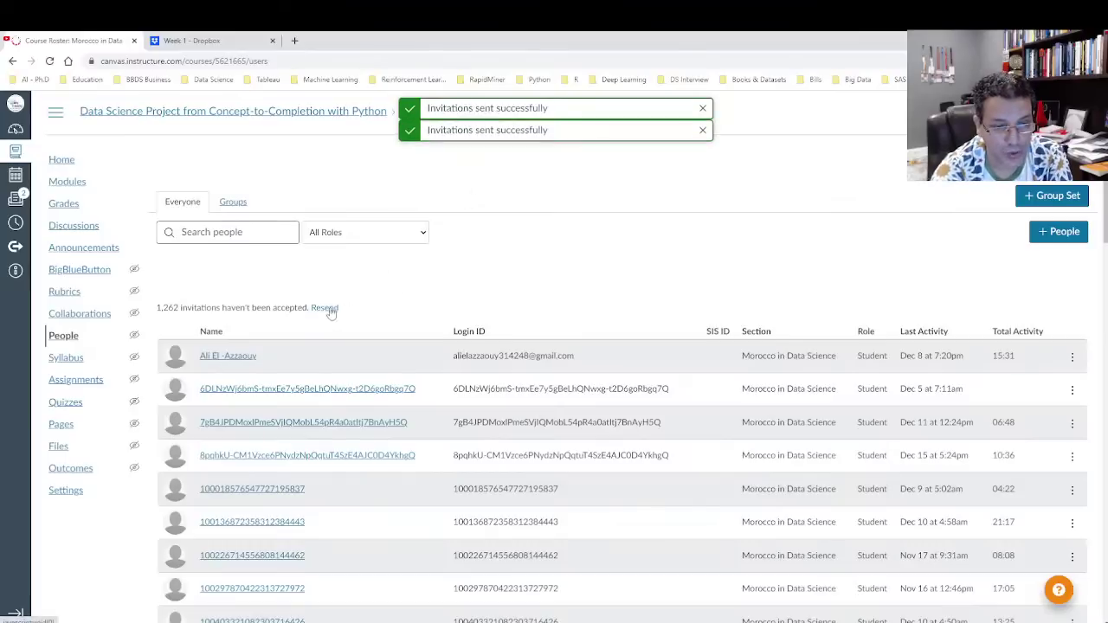
{"action": "left_click", "coordinate": [324, 309]}
{"action": "left_click", "coordinate": [322, 309]}
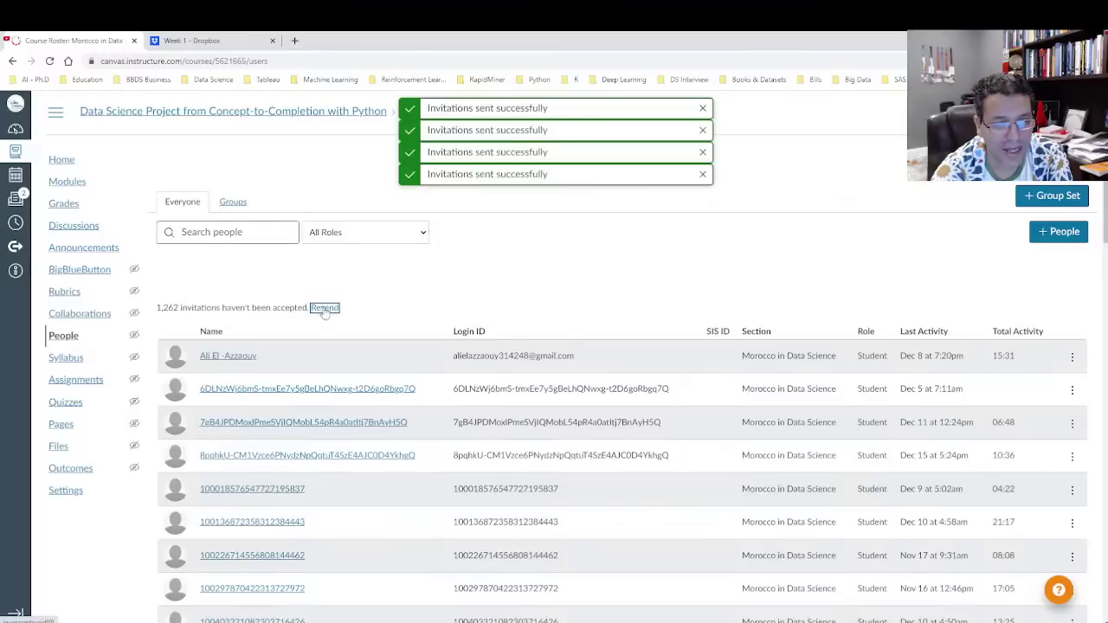
{"action": "left_click", "coordinate": [323, 309]}
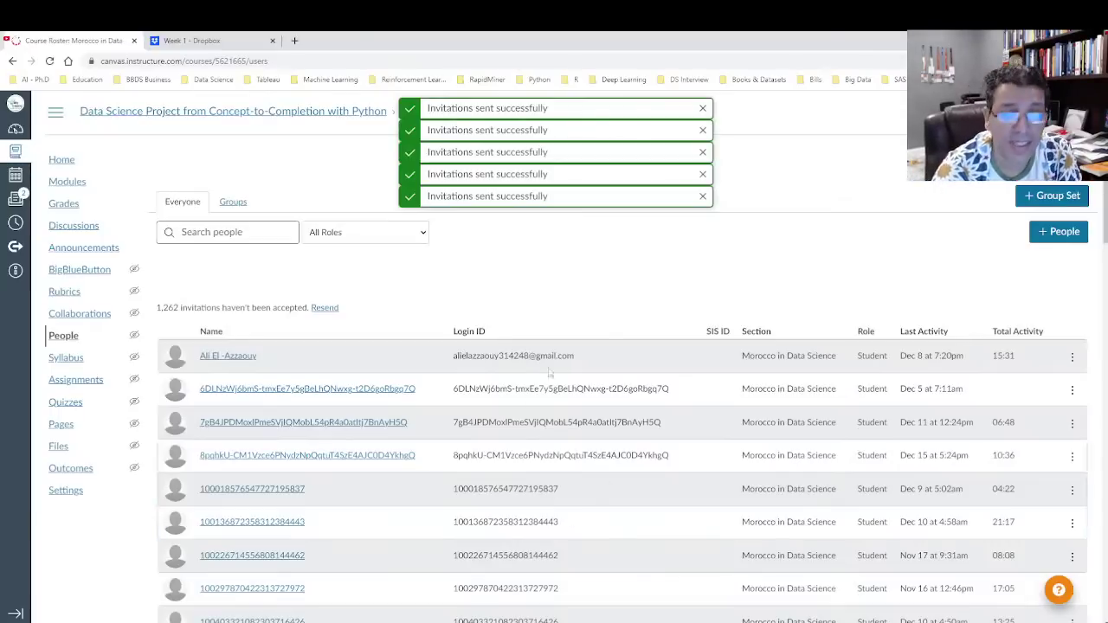
- Switch to the "Why Learning Data Science is an Absolute Must!" presentation in PowerPoint and start the slide show from the first slide
{"action": "mouse_move", "coordinate": [917, 622]}
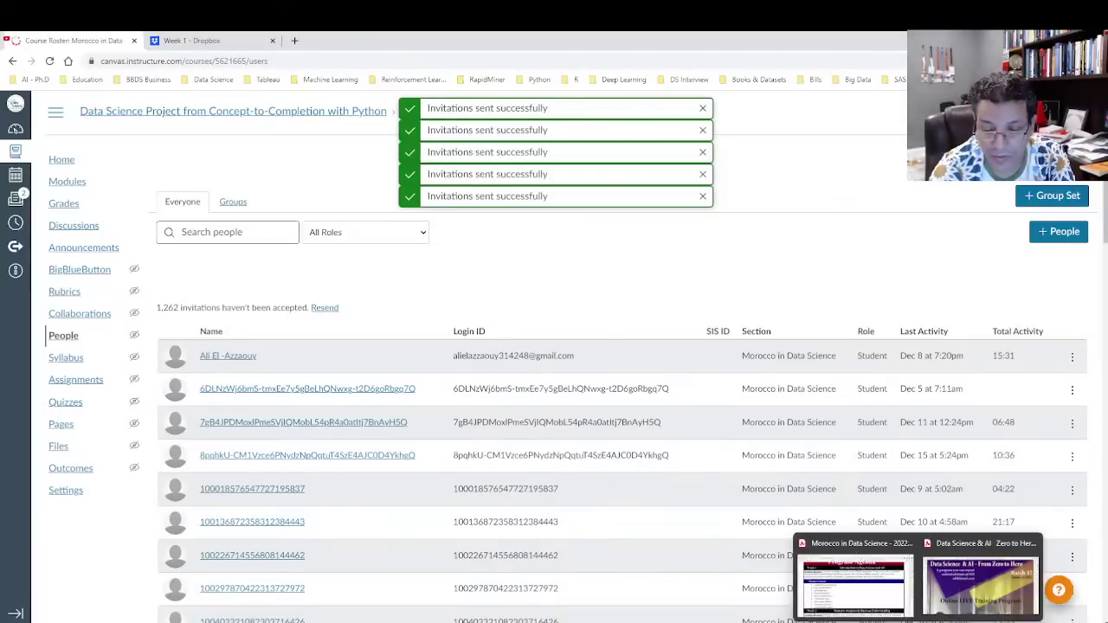
{"action": "left_click", "coordinate": [838, 589]}
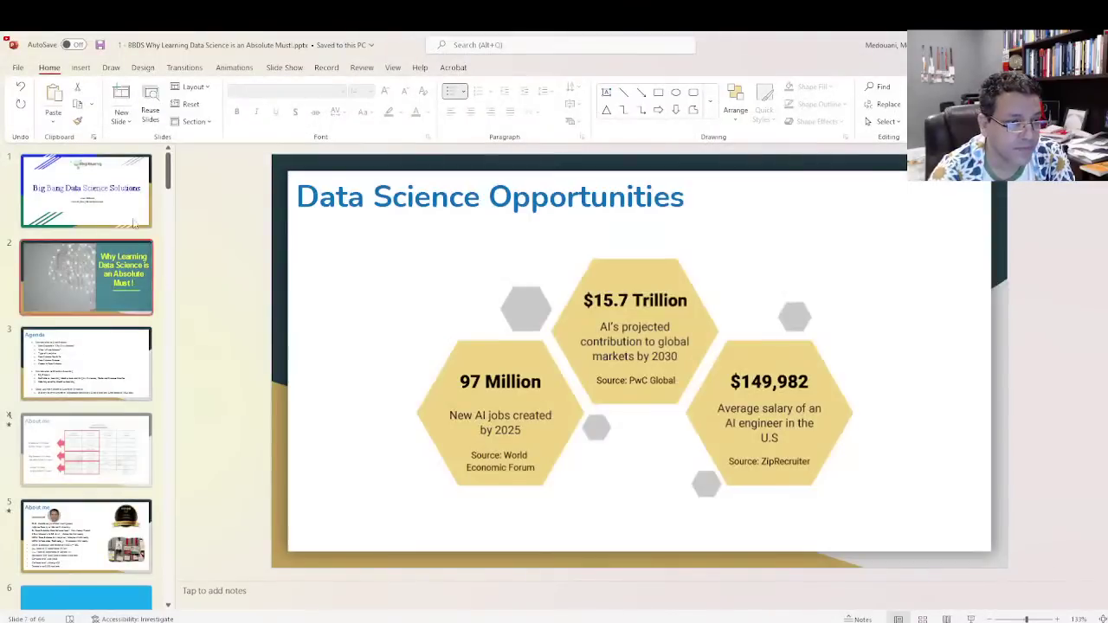
{"action": "left_click", "coordinate": [134, 224]}
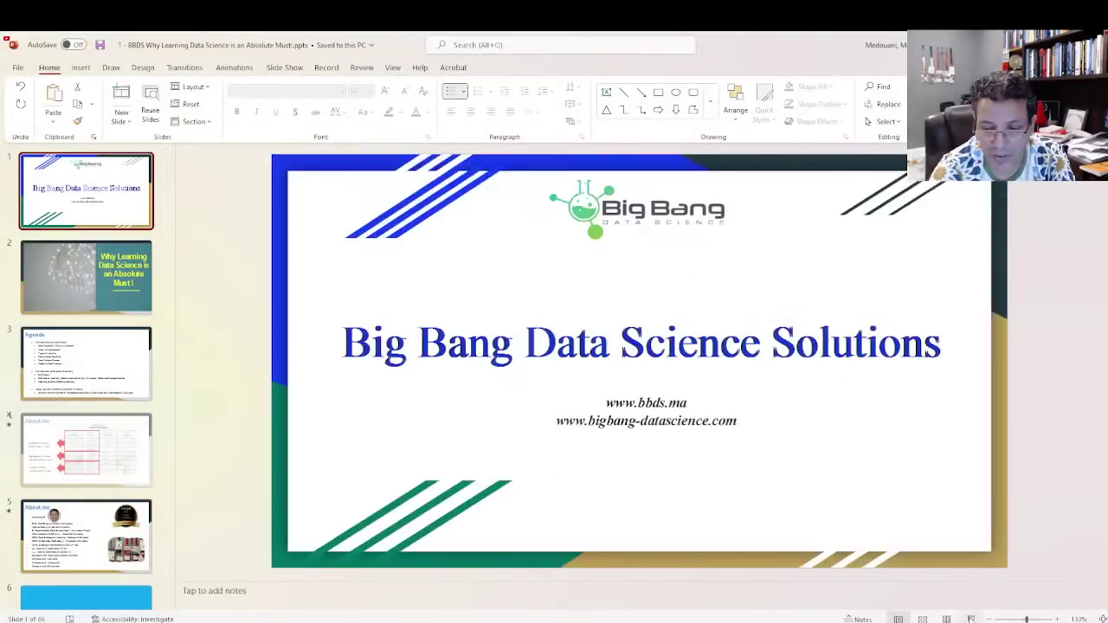
{"action": "key", "text": "F5"}
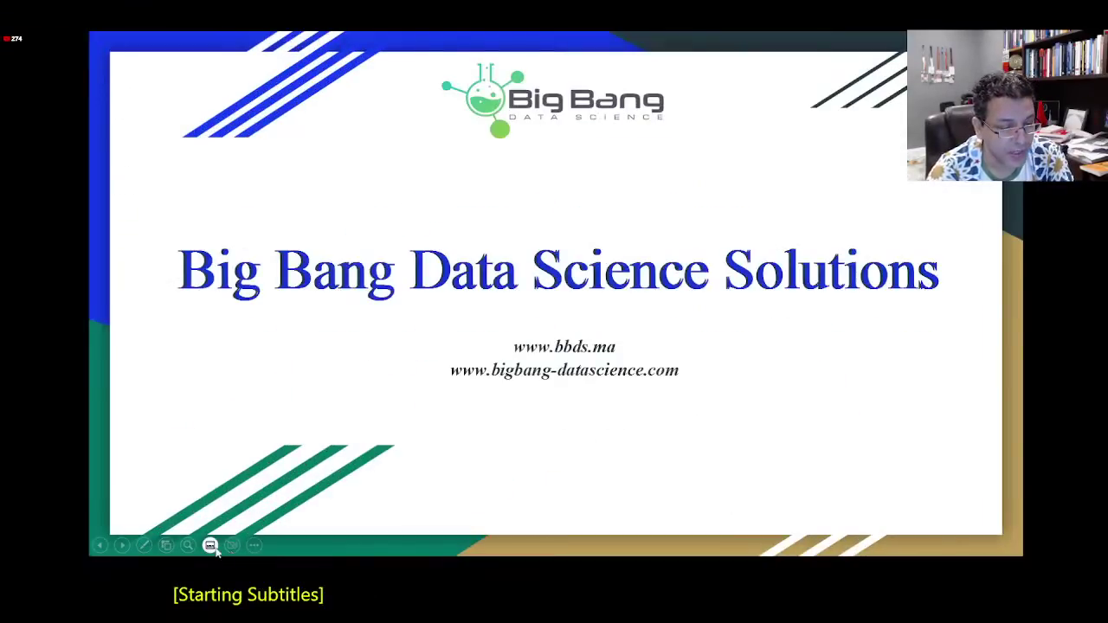
- Turn off the slide show's subtitles and activate the Highlighter for marking the slides
{"action": "left_click", "coordinate": [209, 545]}
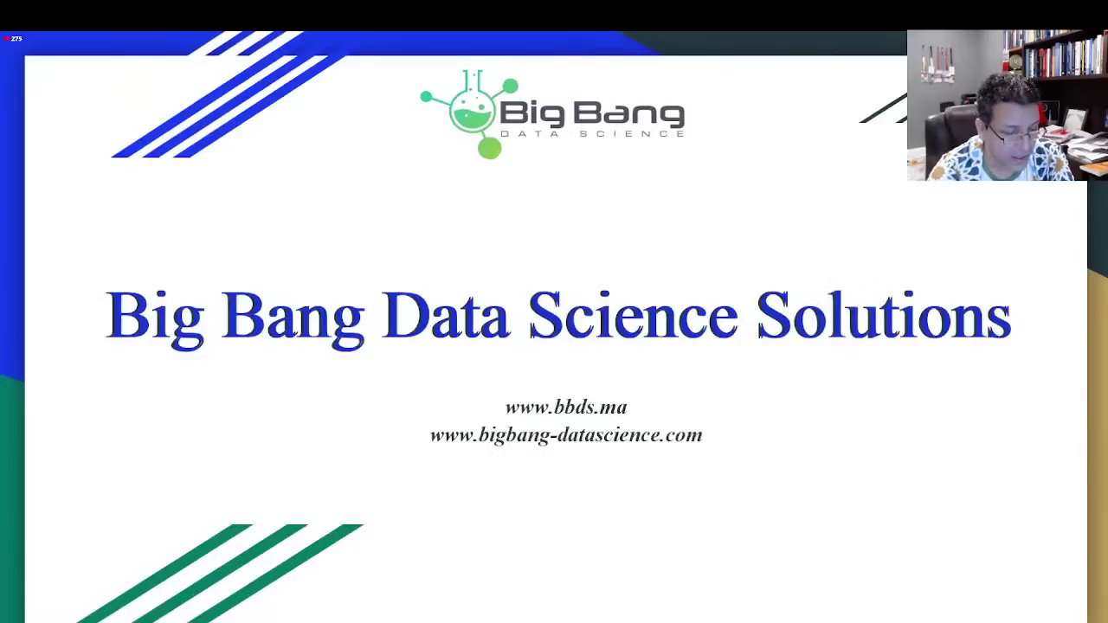
{"action": "left_click", "coordinate": [18, 616]}
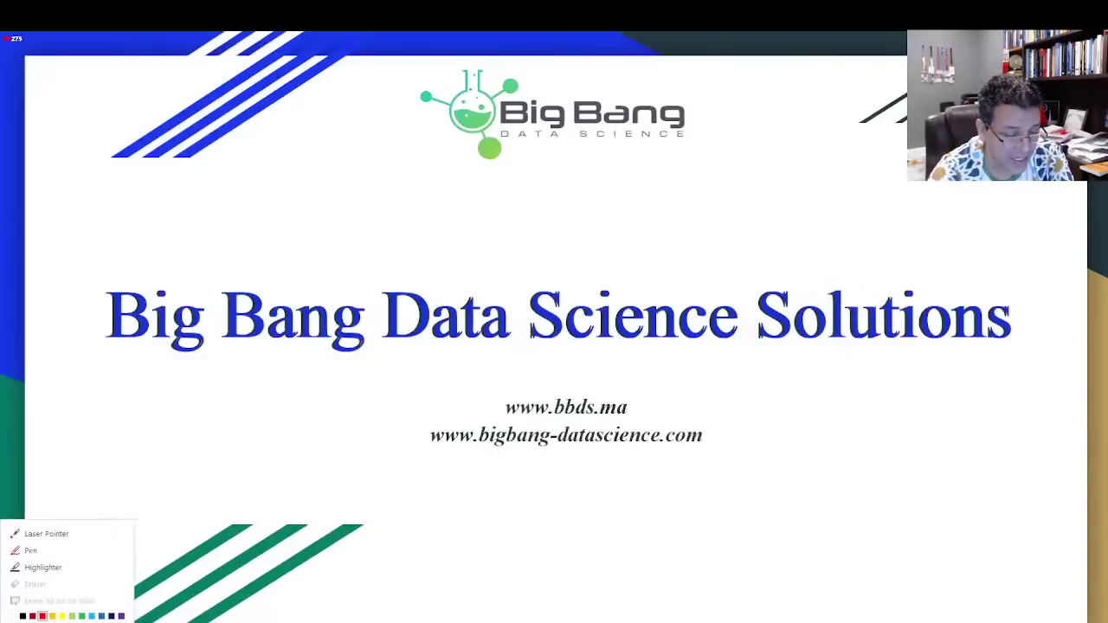
{"action": "left_click", "coordinate": [37, 567]}
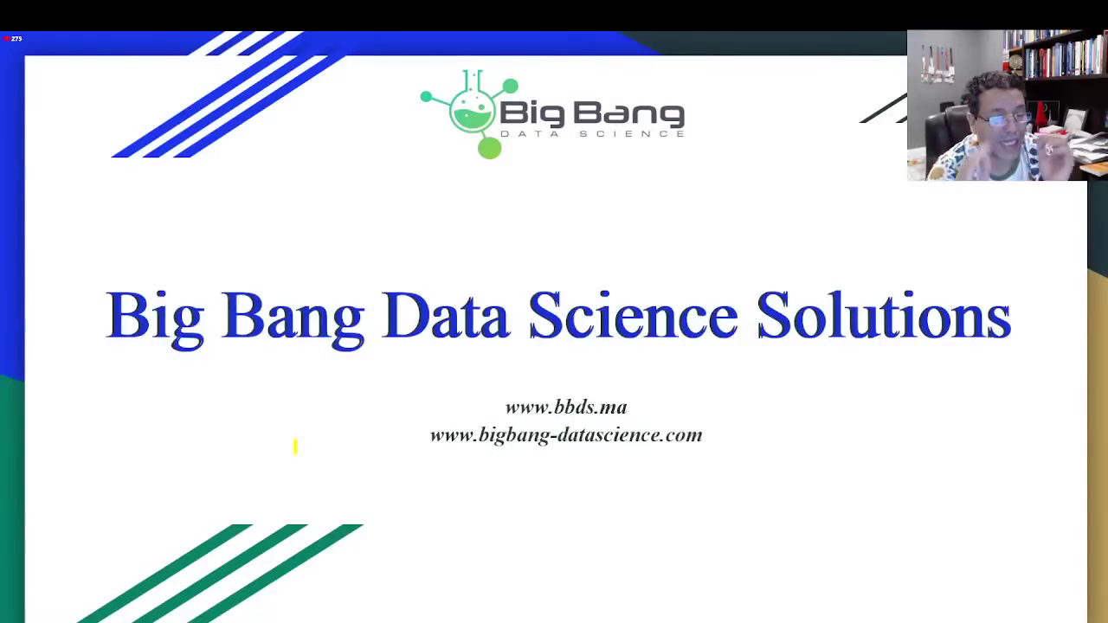